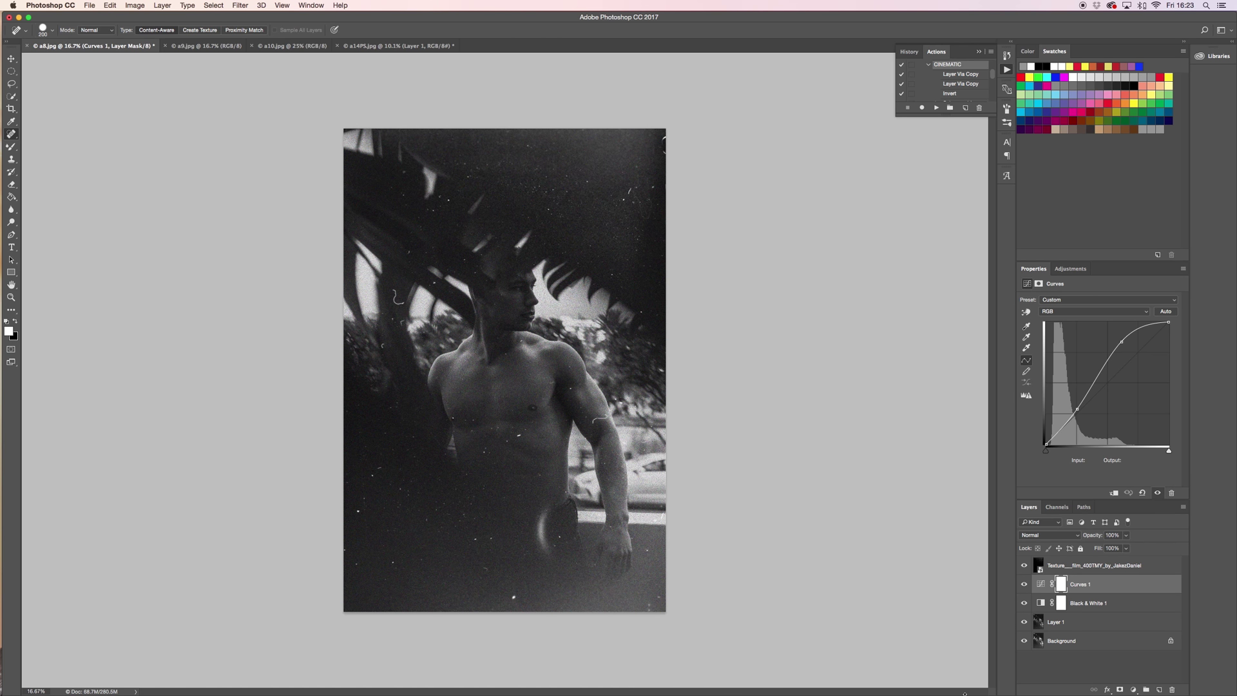
Group a8.jpg's effect layers, from Texture down to Layer 1, into Group 1.
click(1092, 567)
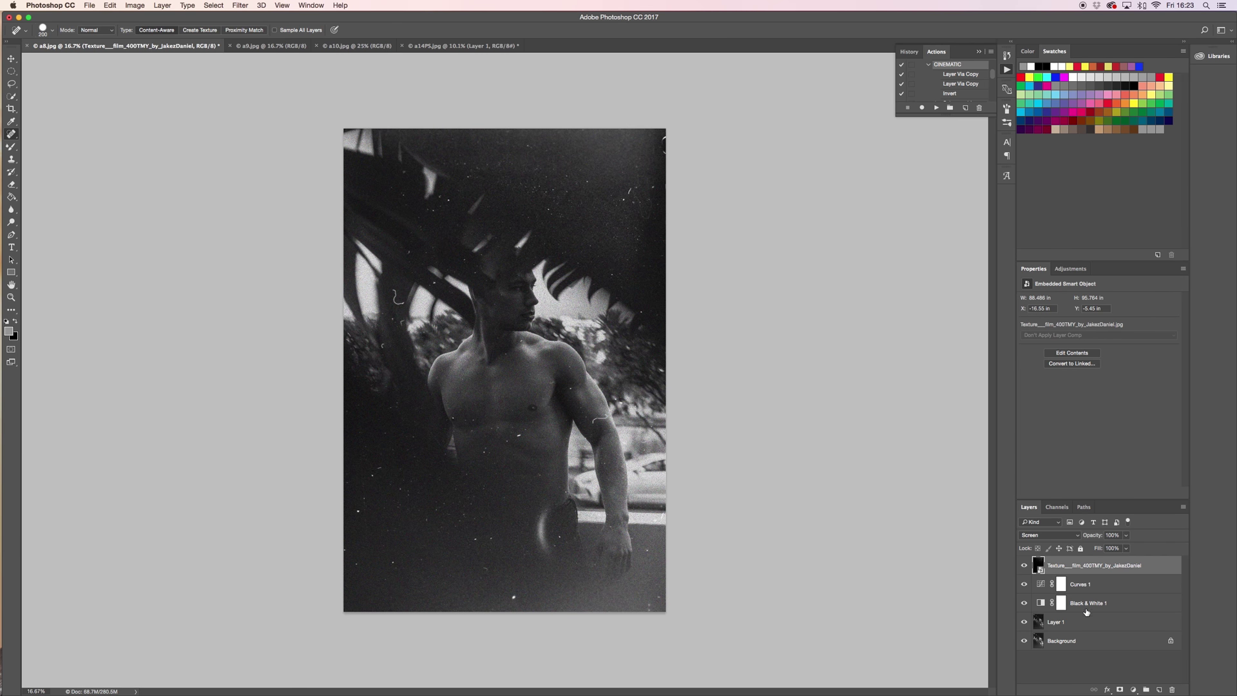
shift+click(1073, 623)
key(super+g)
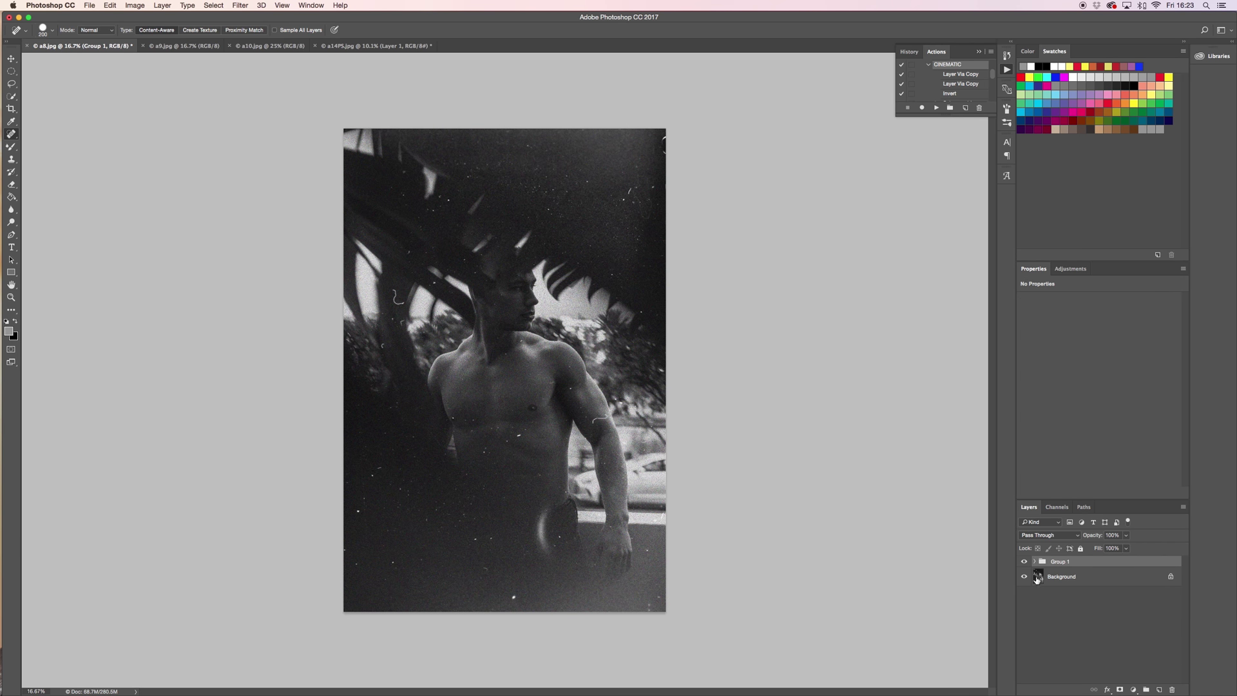
Compare the photo with Group 1 hidden and shown twice, then switch to the a9.jpg document.
click(1024, 562)
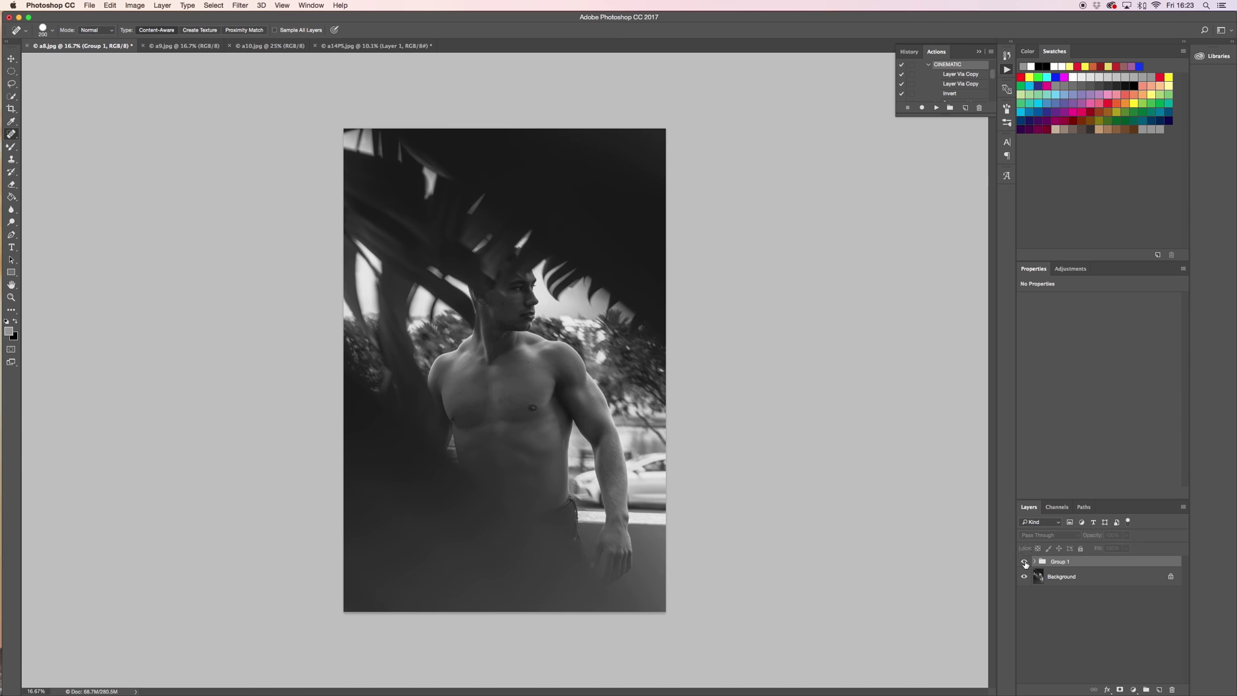
click(1025, 562)
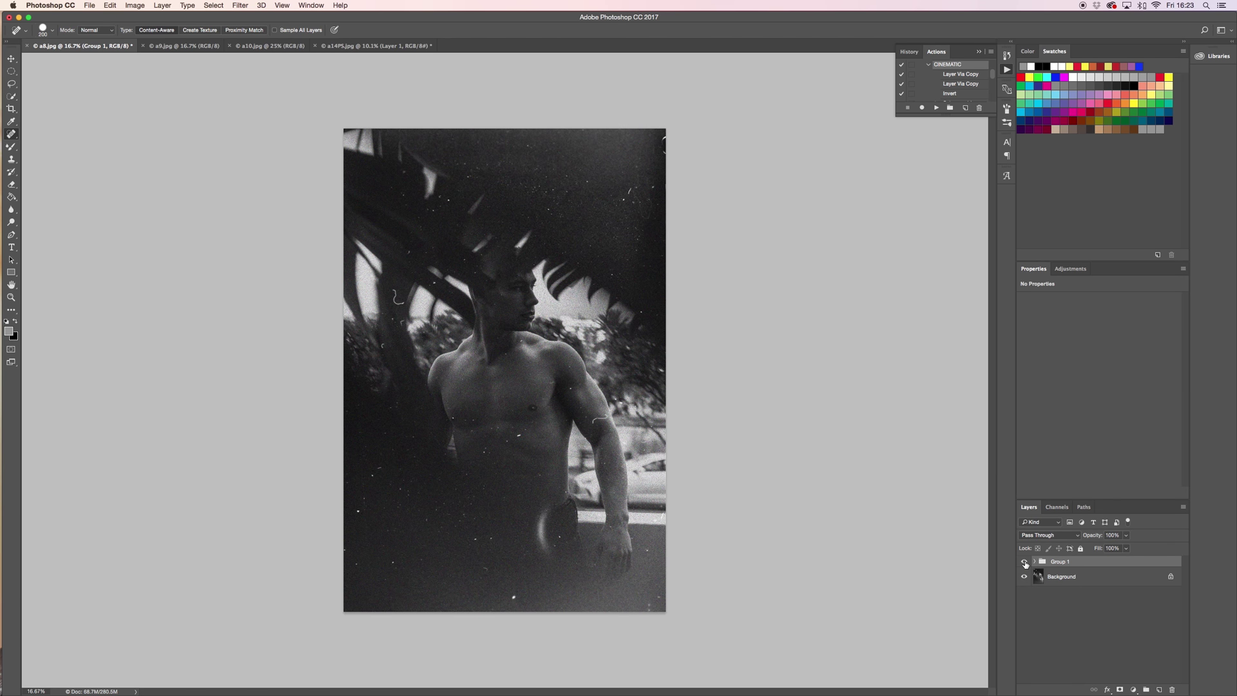
click(1024, 563)
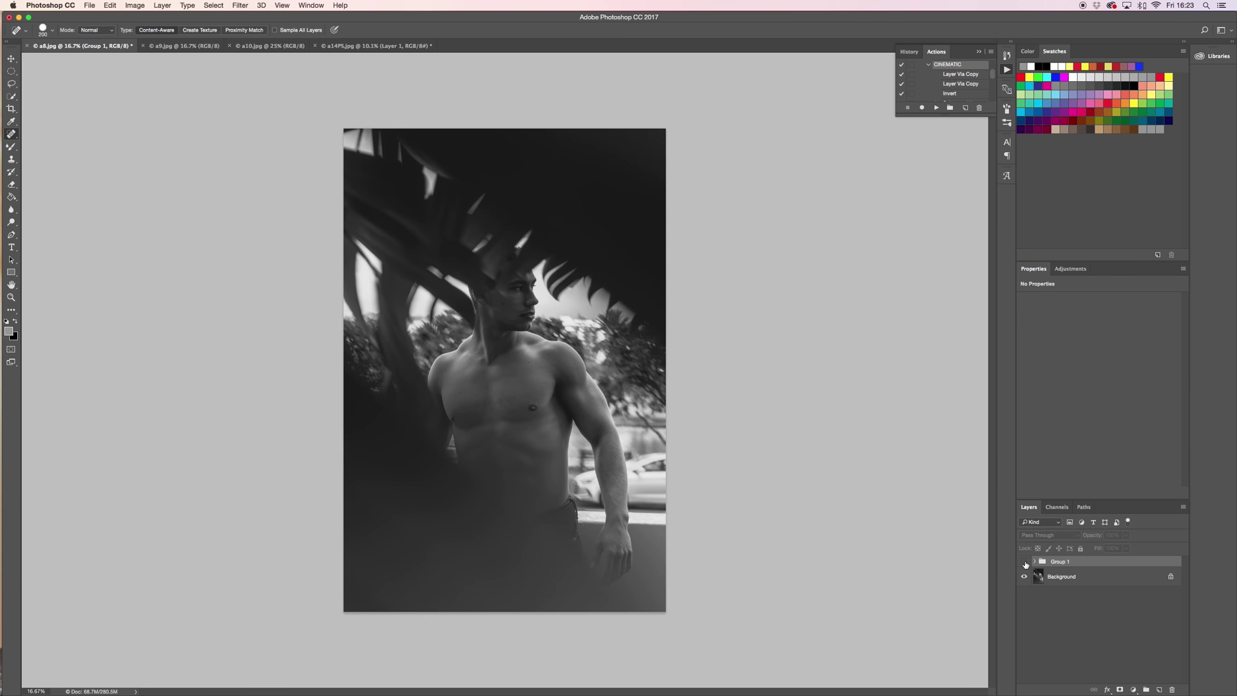
click(1025, 564)
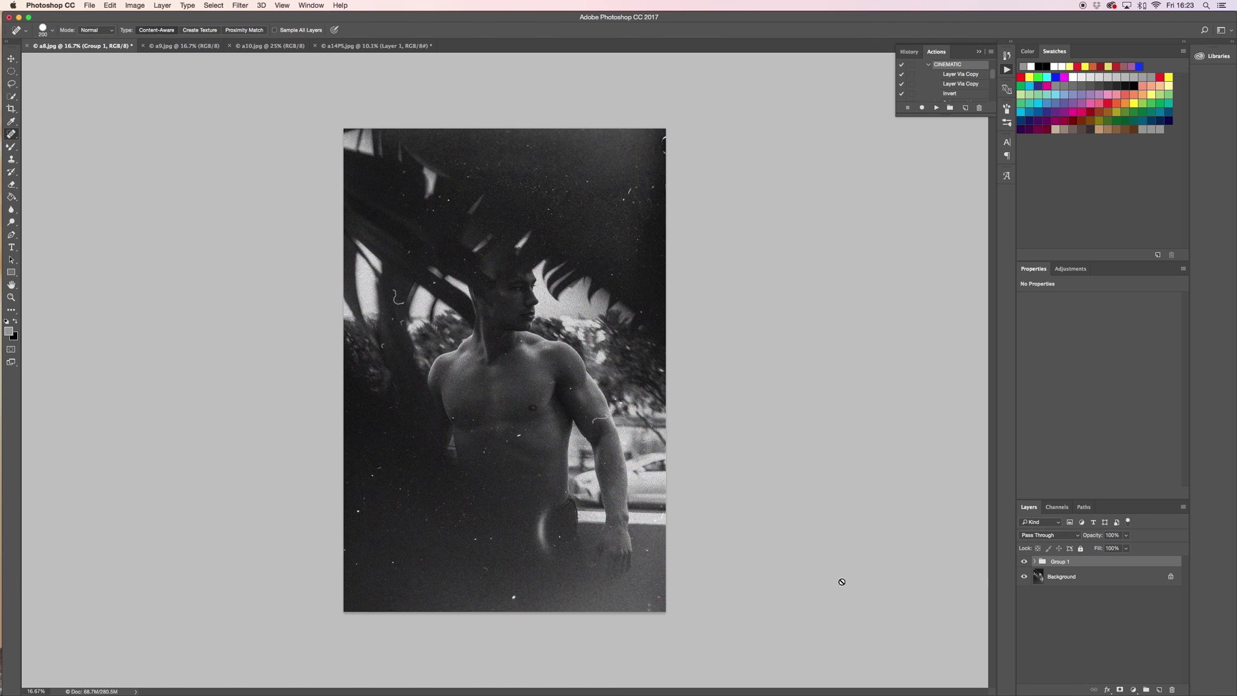
click(243, 51)
click(196, 47)
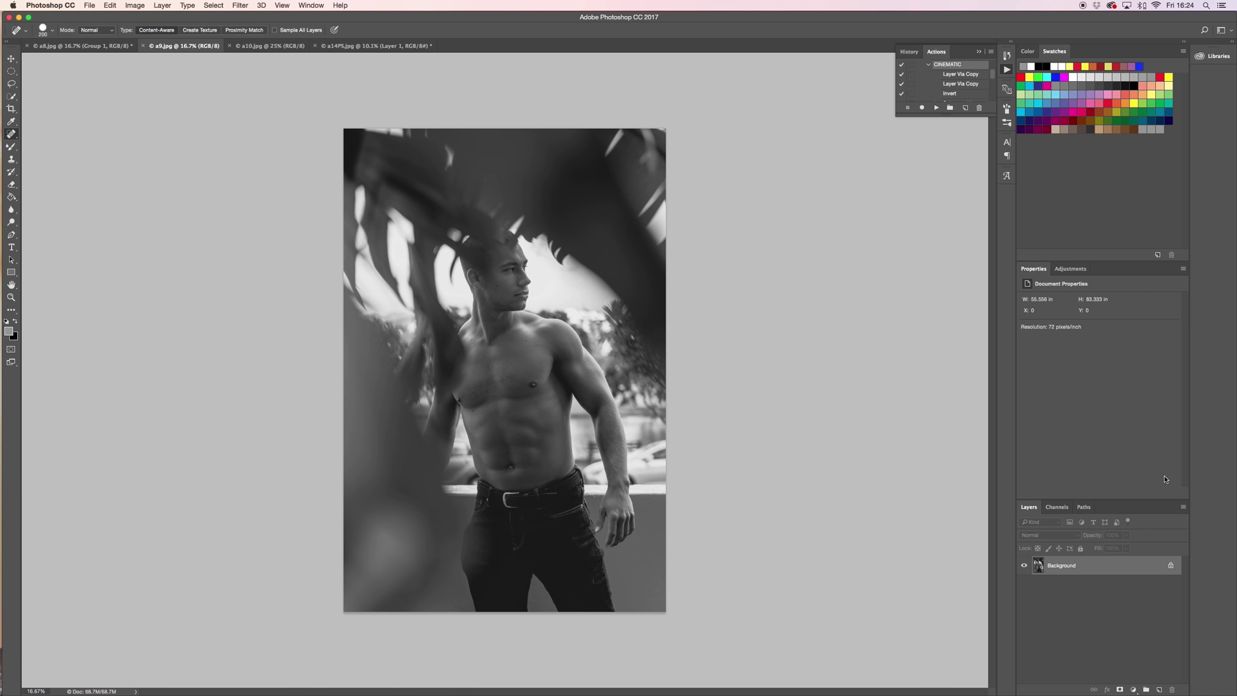
Duplicate a9's Background layer into a Background copy above the original.
key(super+j)
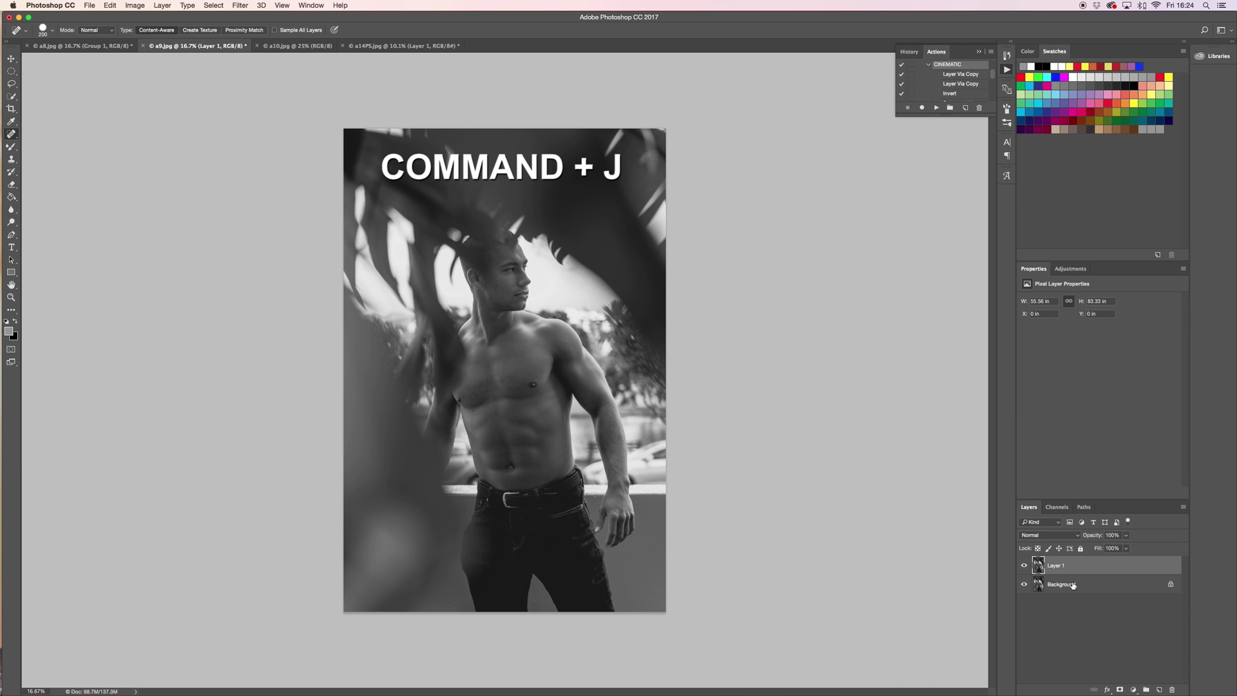
key(super+z)
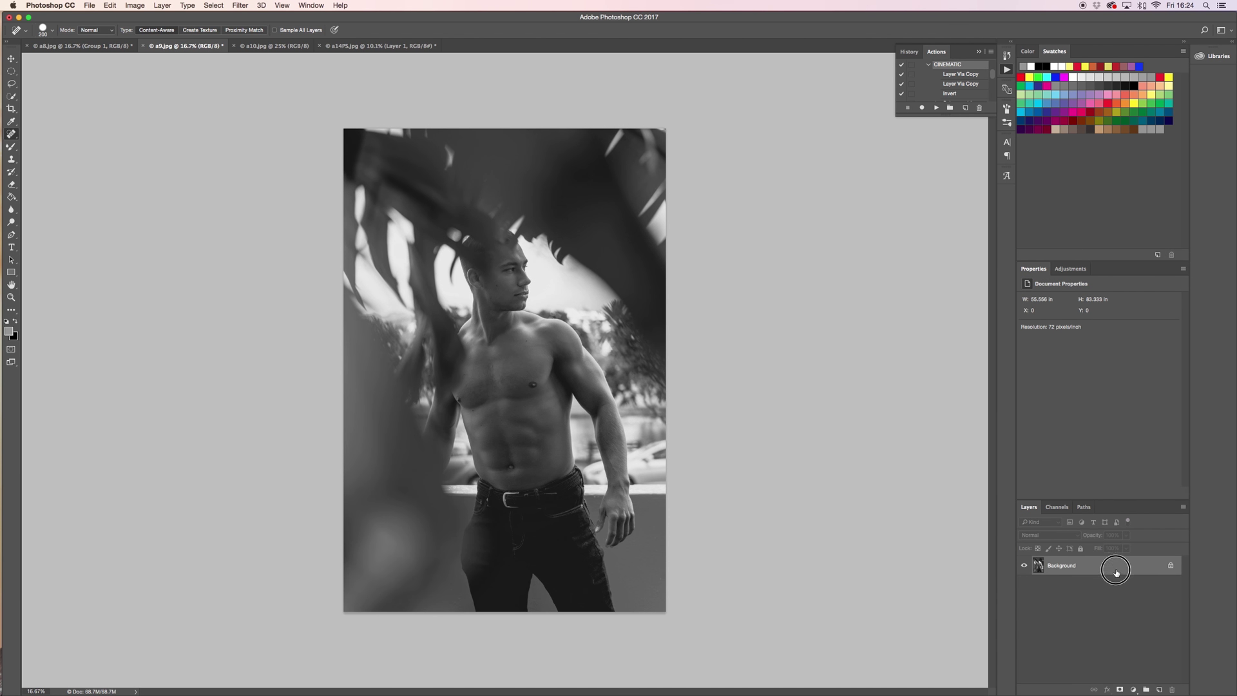
drag(1117, 571, 1162, 692)
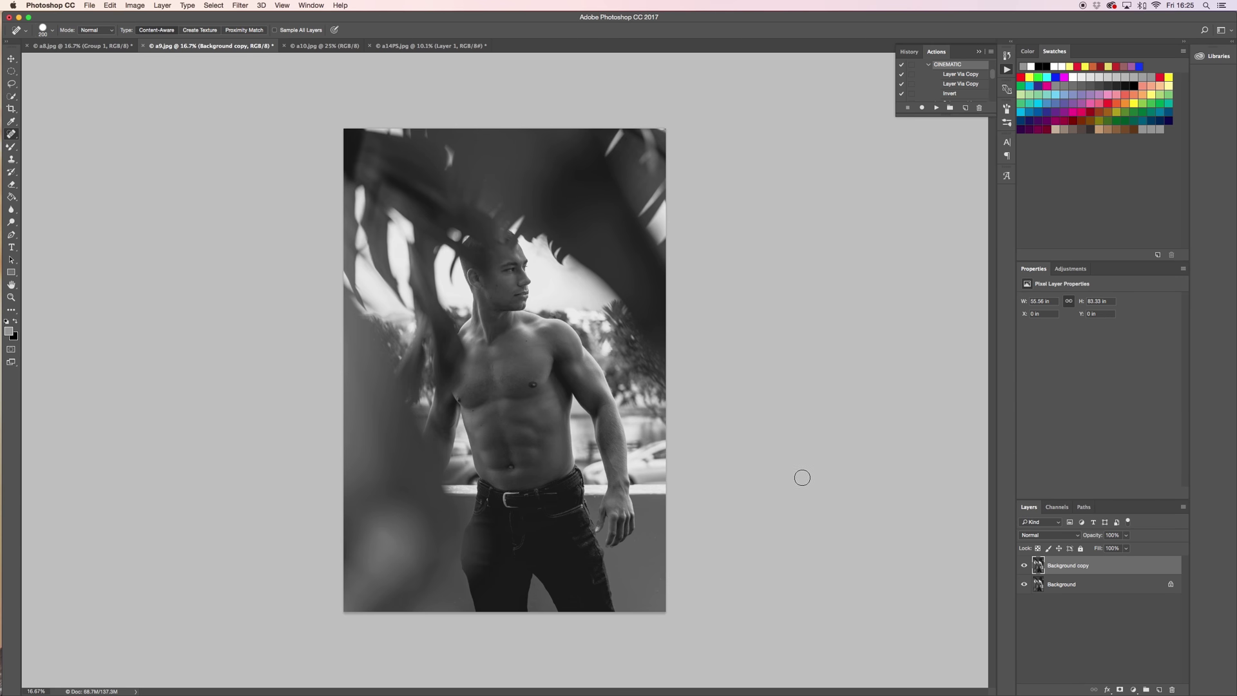
Browse the Blur filters without applying one, and add an empty Layer 1 above Background copy.
click(240, 5)
mouse_move(281, 120)
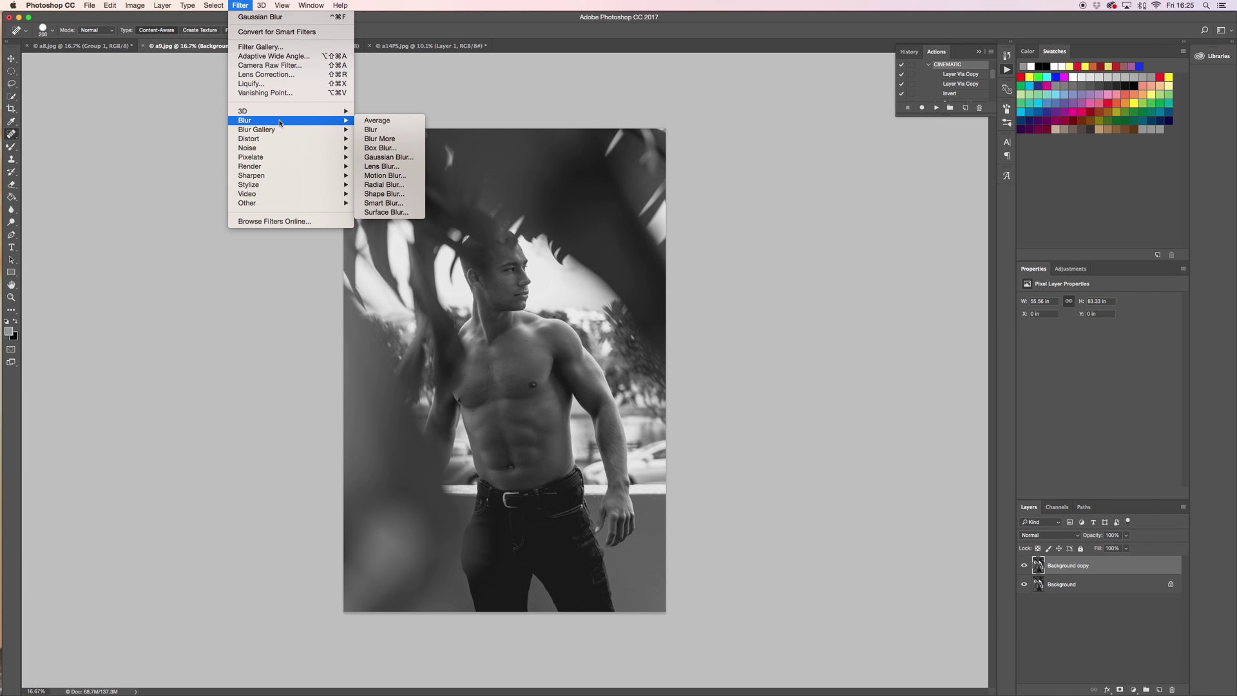
click(1063, 622)
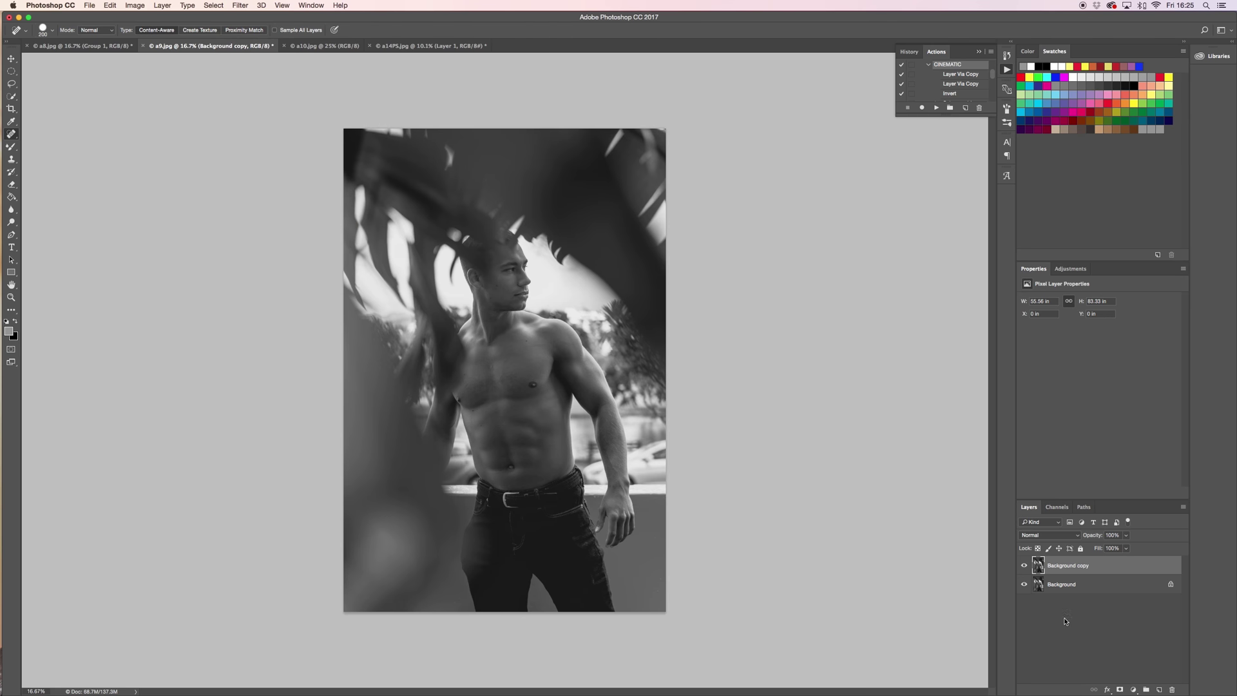
click(1160, 691)
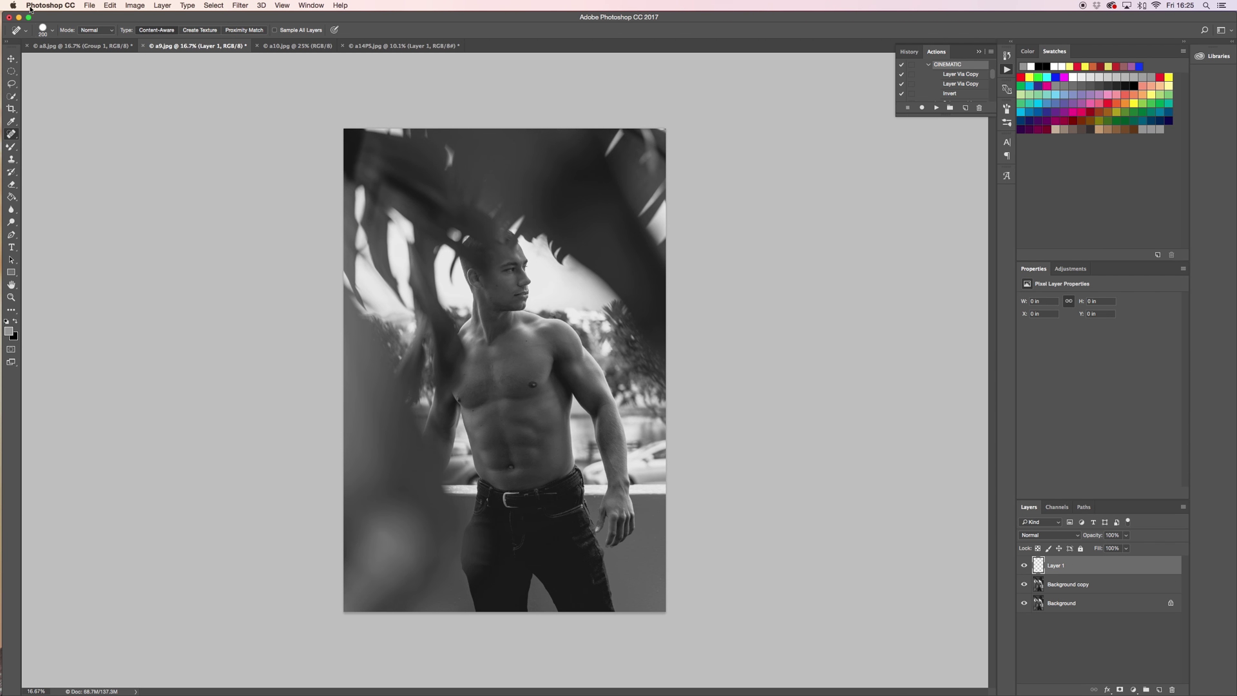
Choose the Kodak film texture JPEG to place as an embedded image, previewed in Cover Flow.
click(89, 5)
mouse_move(51, 5)
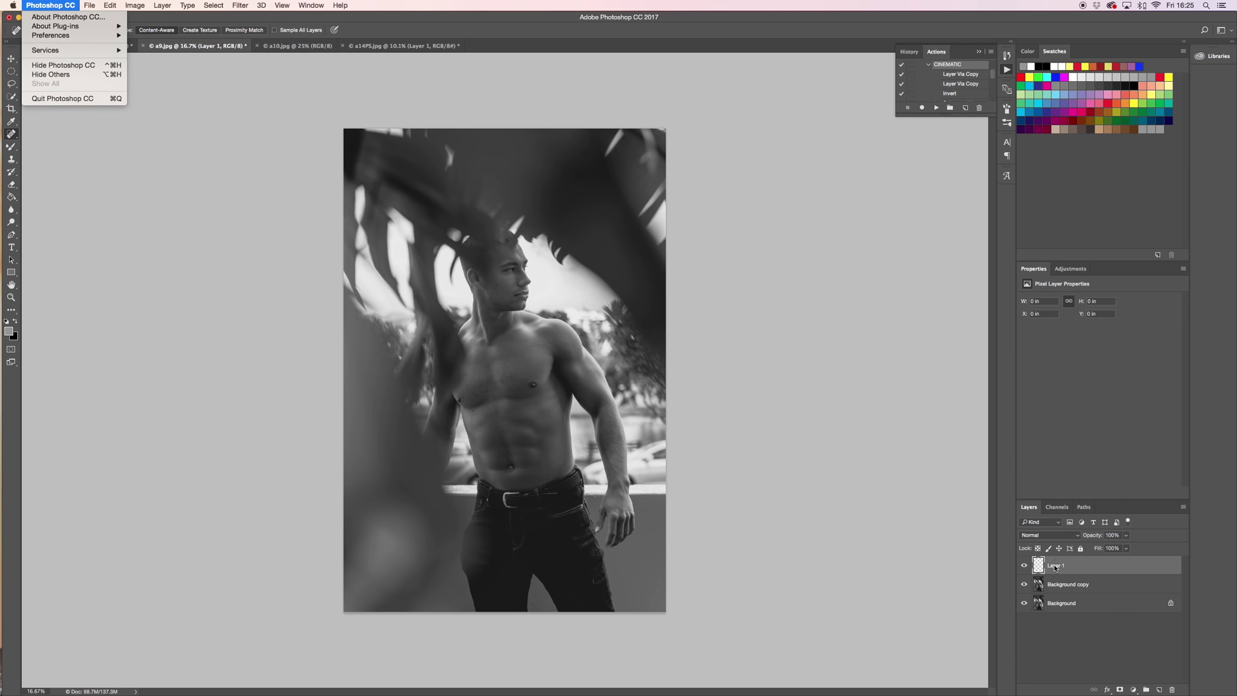
mouse_move(89, 5)
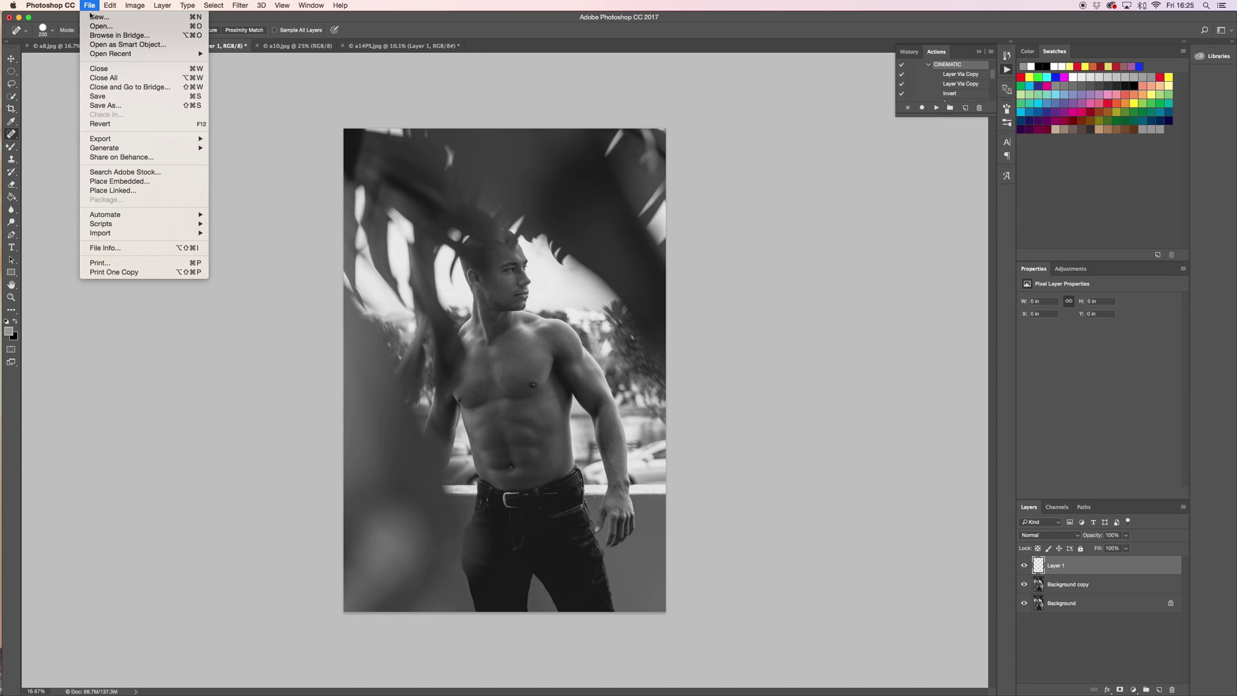
click(128, 182)
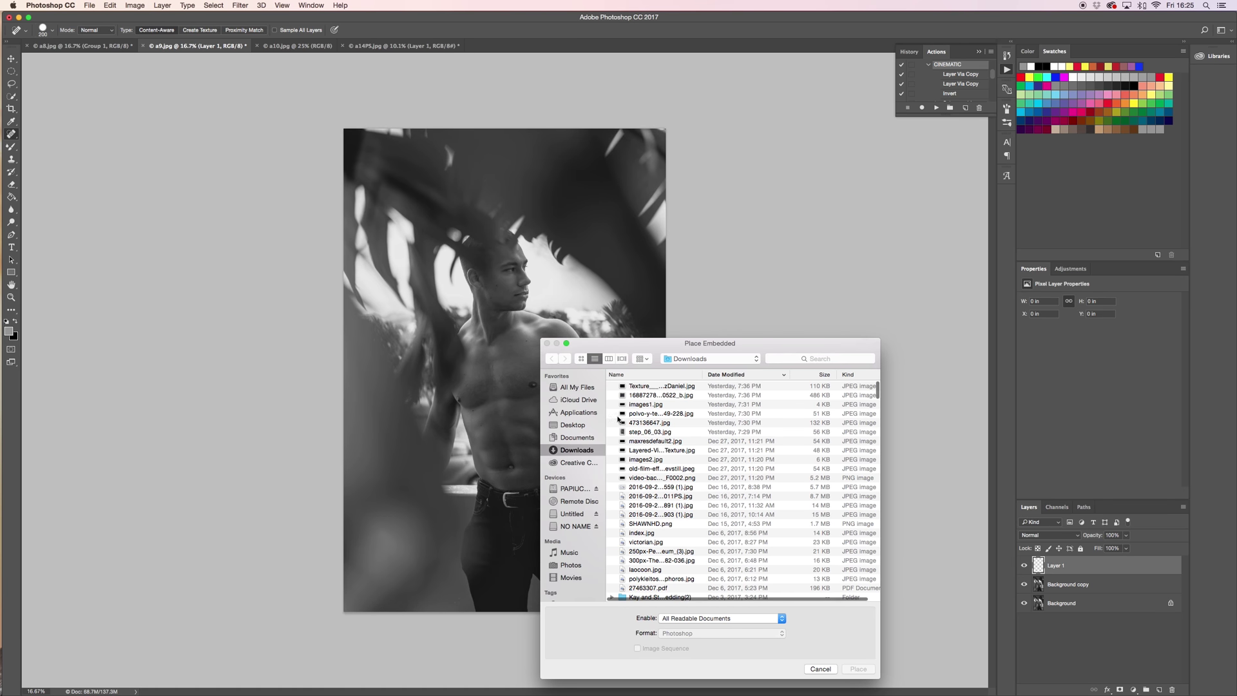
click(652, 386)
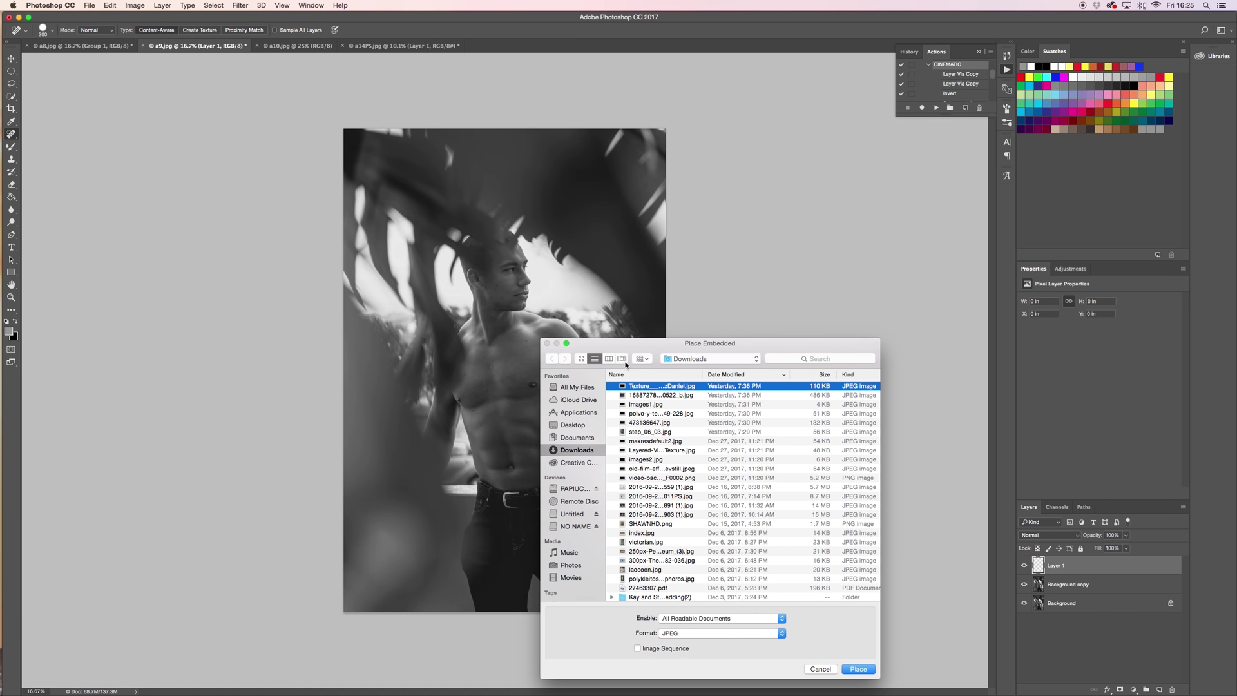
click(622, 359)
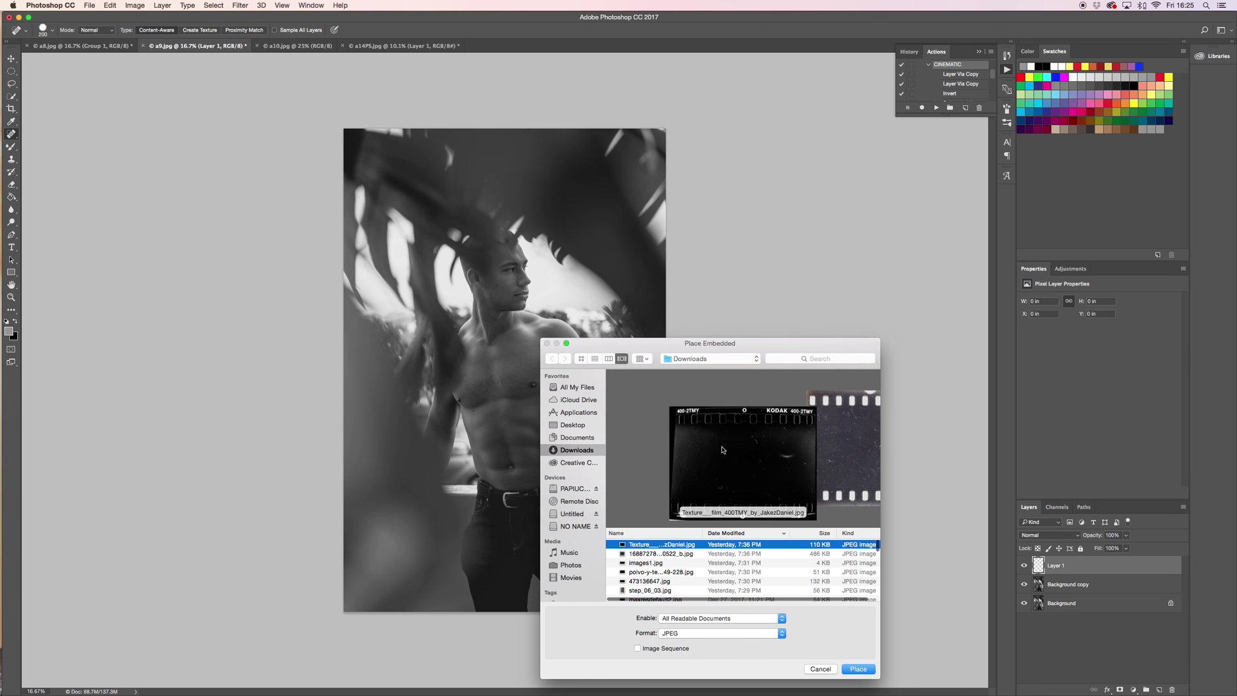
Place the film texture, then rotate, move and stretch it to fill the whole portrait and commit.
click(860, 669)
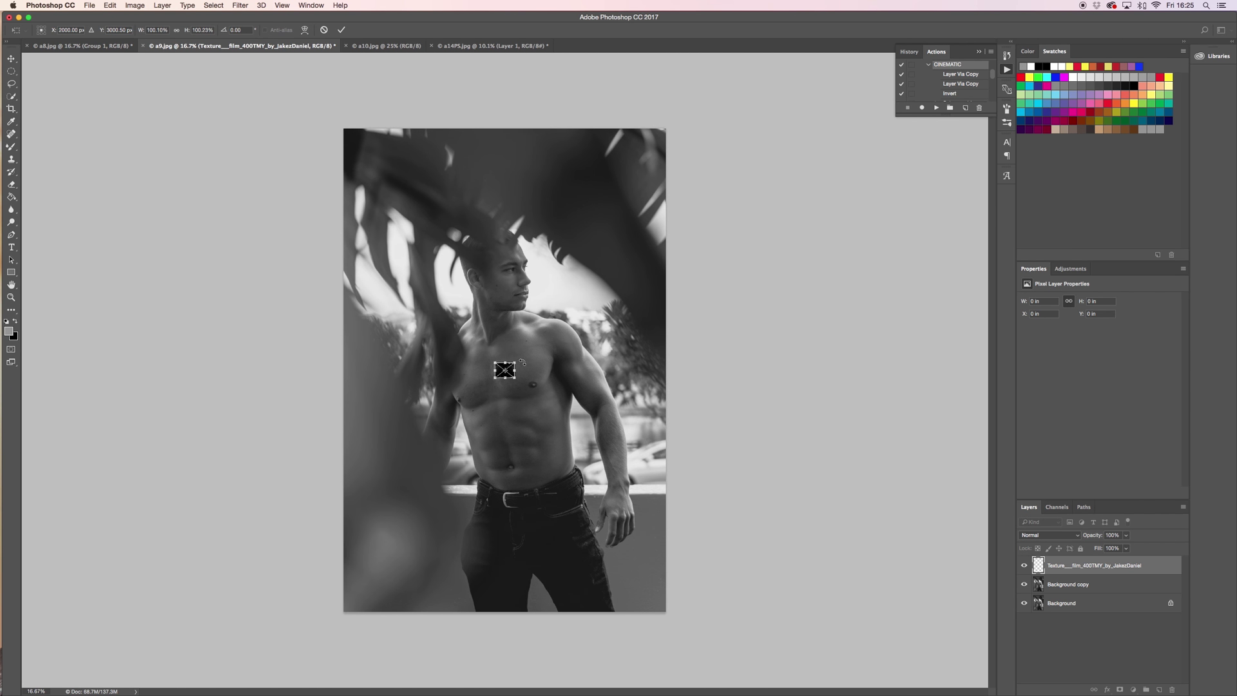
drag(516, 361, 571, 323)
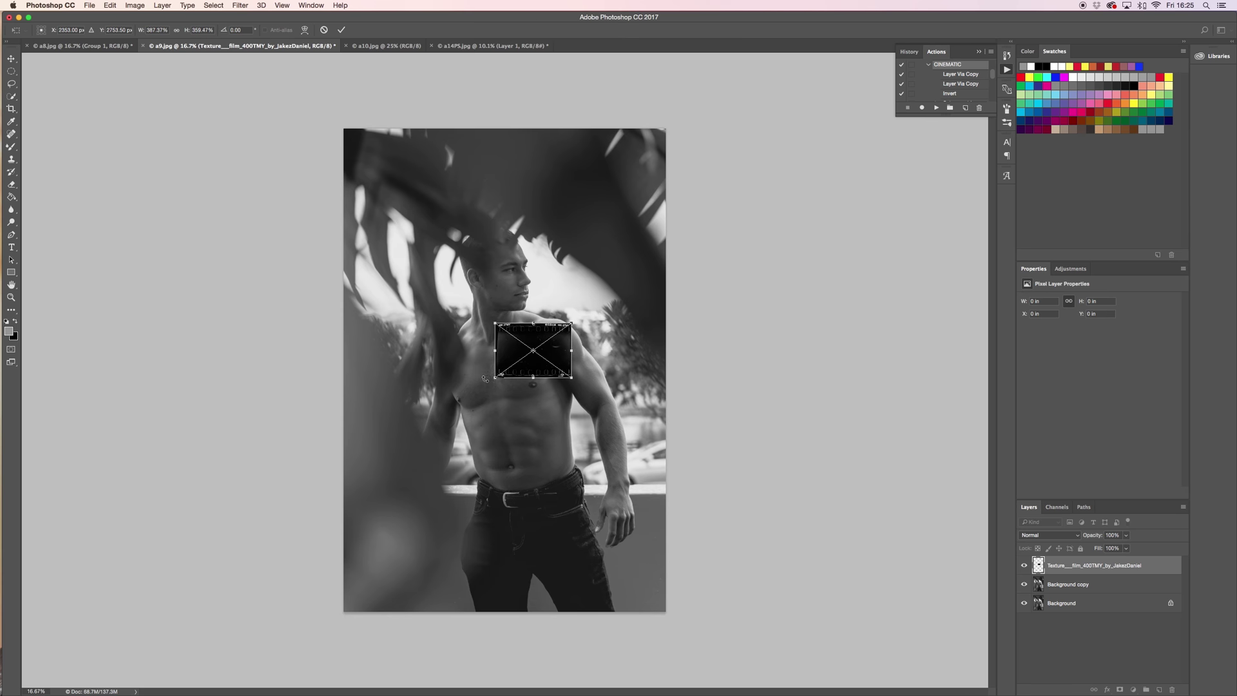
drag(485, 378, 429, 485)
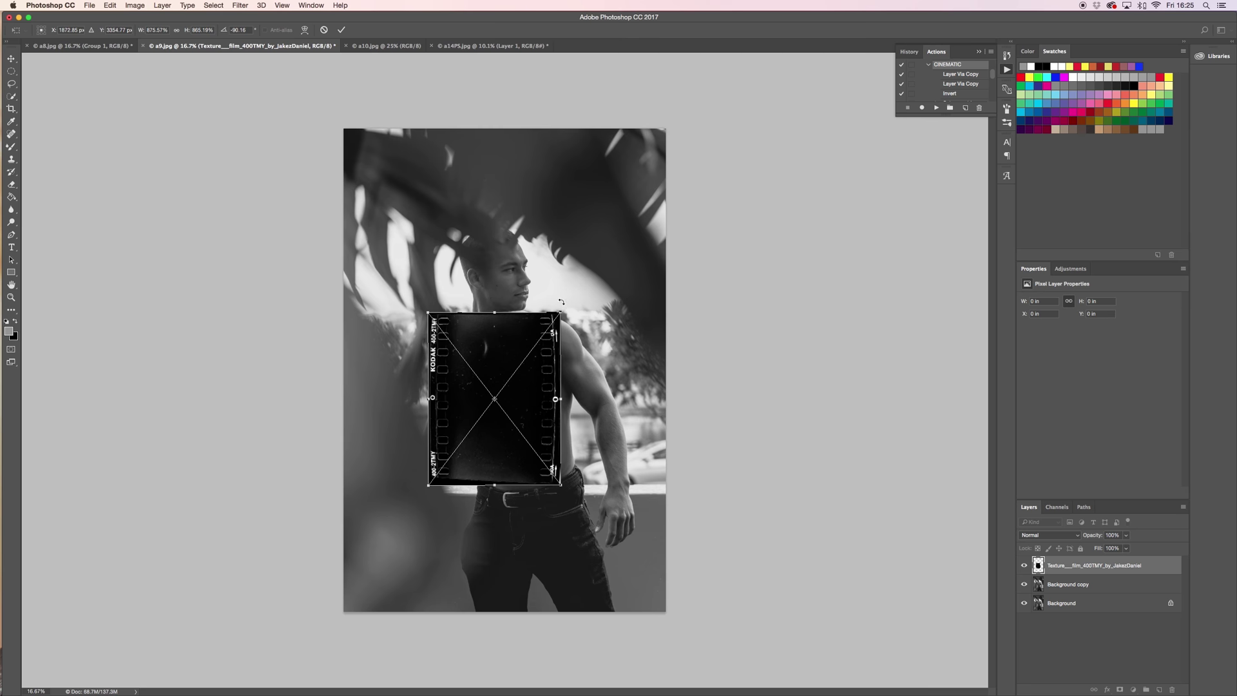
drag(561, 312, 625, 264)
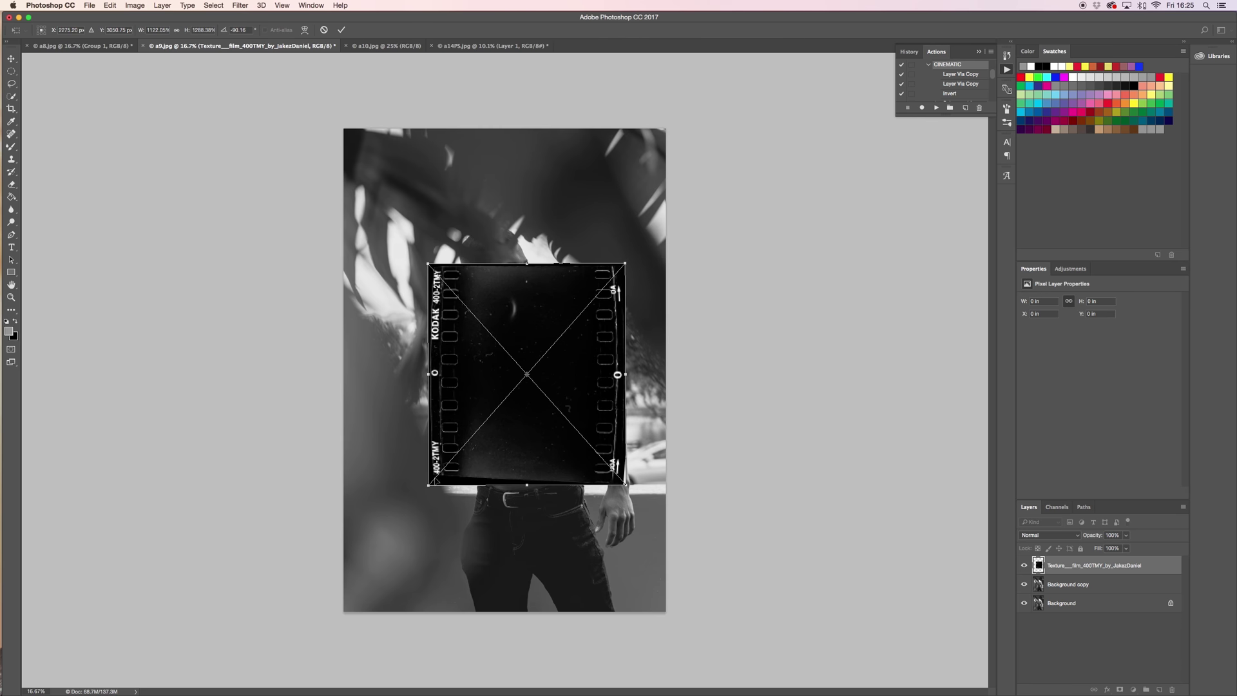
drag(429, 482, 364, 611)
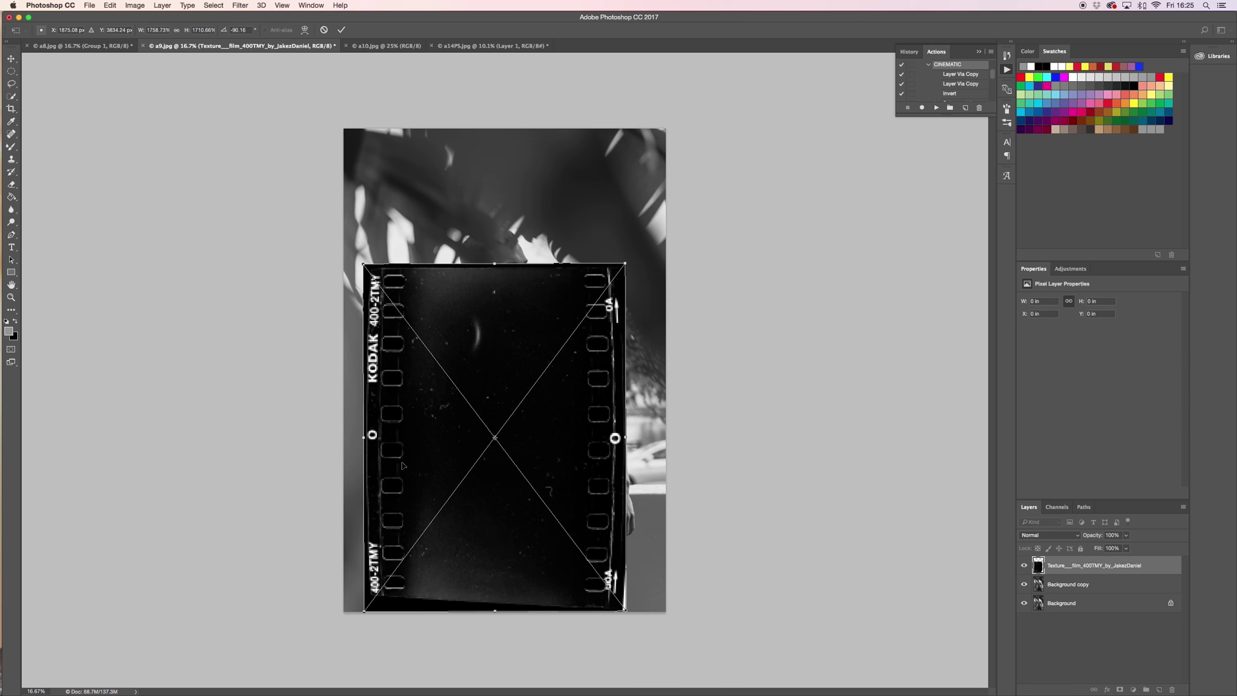
drag(473, 363, 454, 363)
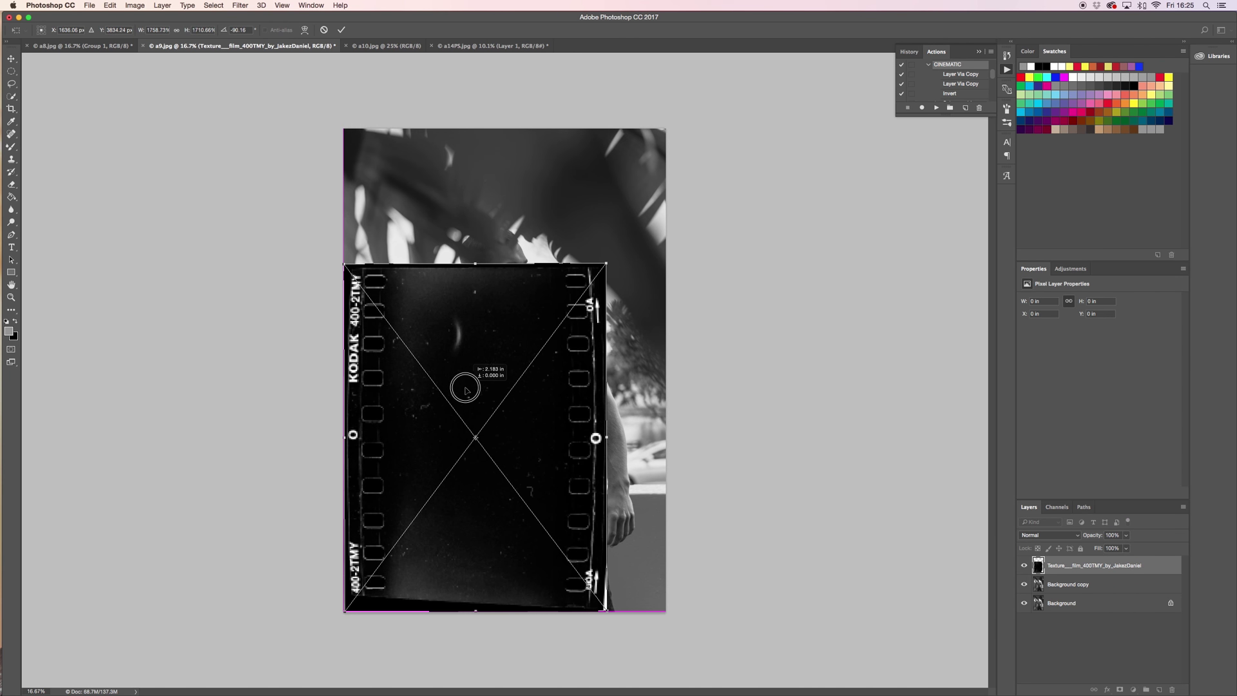
drag(603, 263, 731, 117)
drag(345, 363, 264, 362)
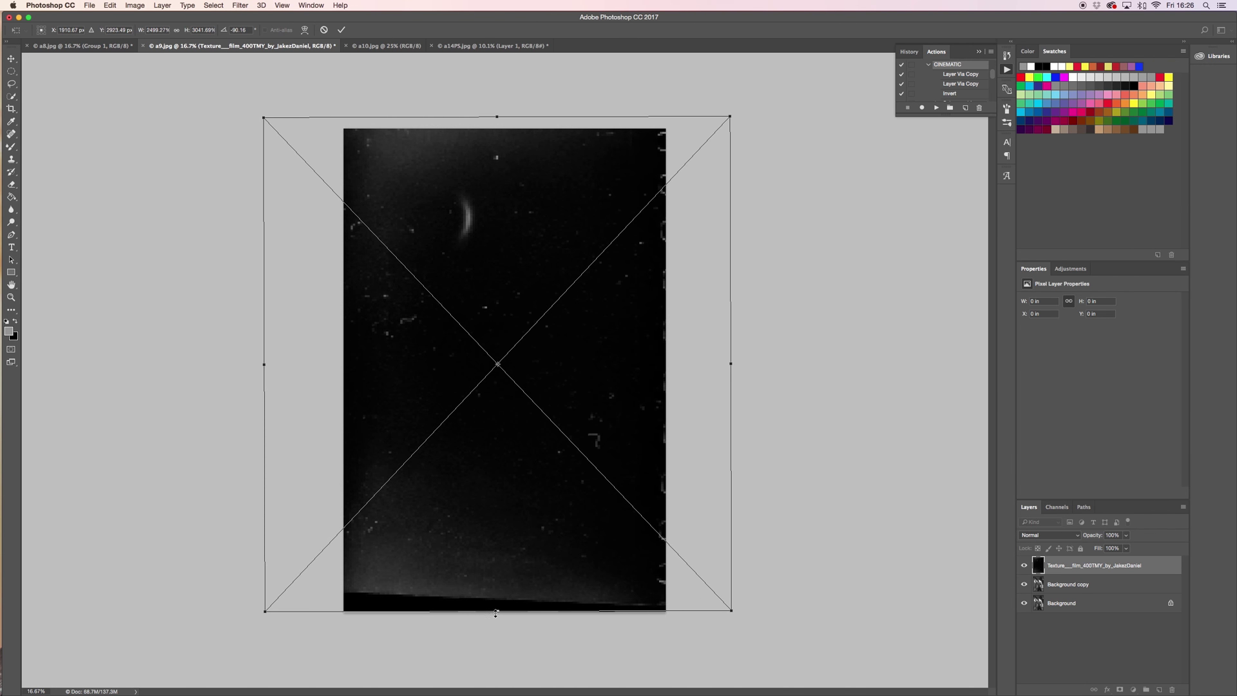
drag(496, 613, 495, 636)
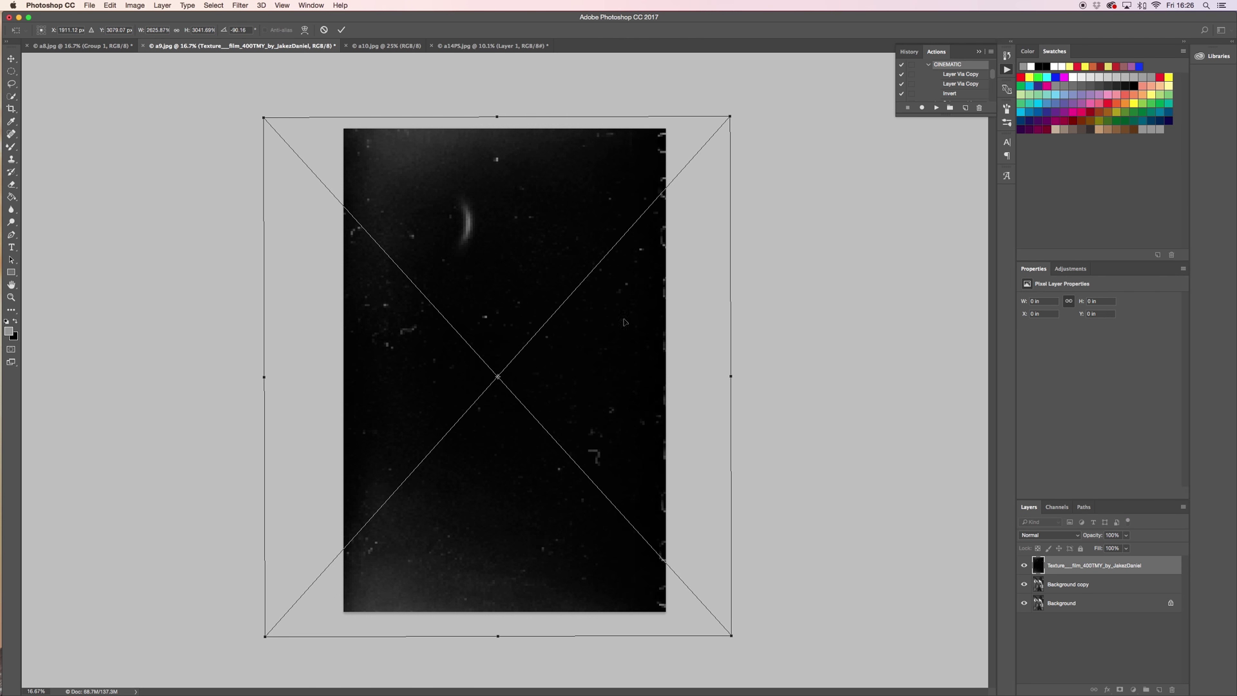
click(342, 30)
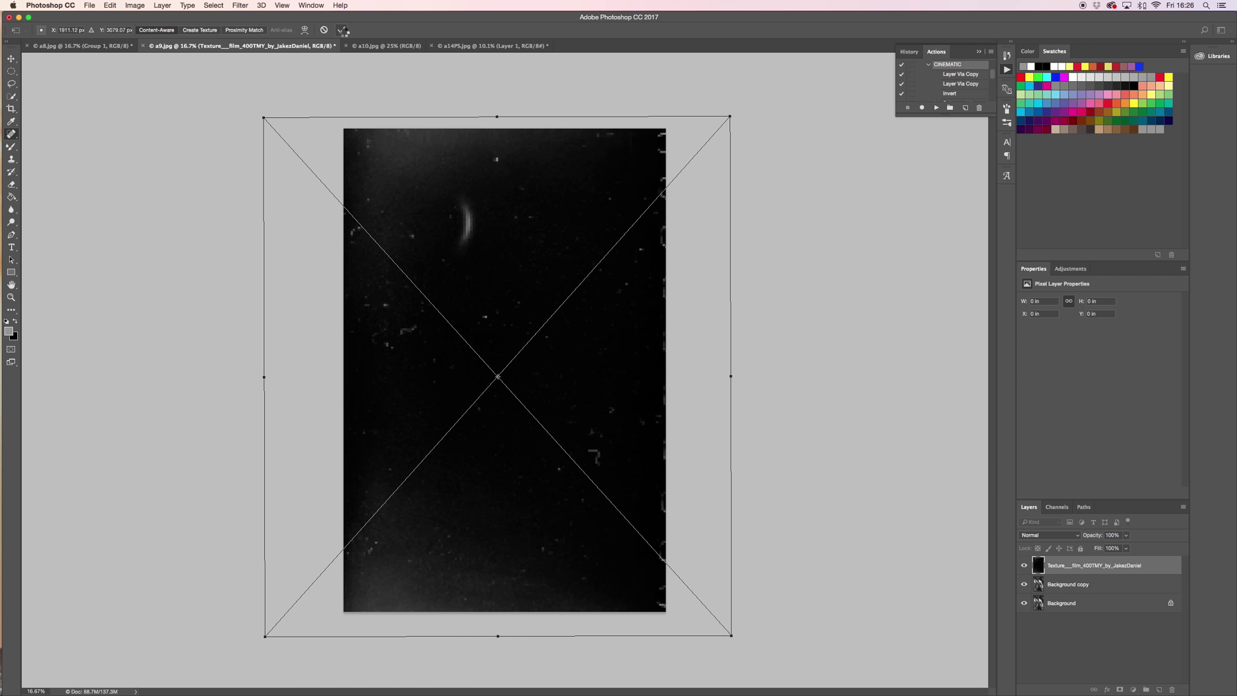
Hide the film texture layer and start a Pointillize filter on Background copy.
click(1024, 565)
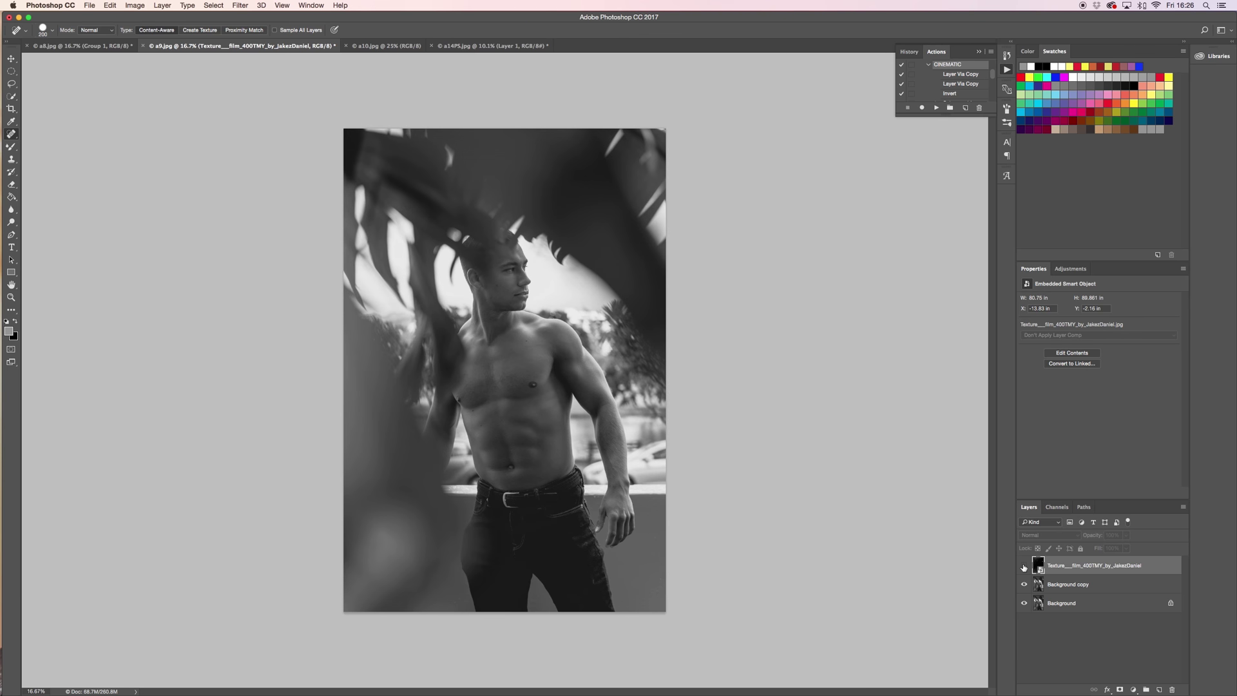
click(1078, 584)
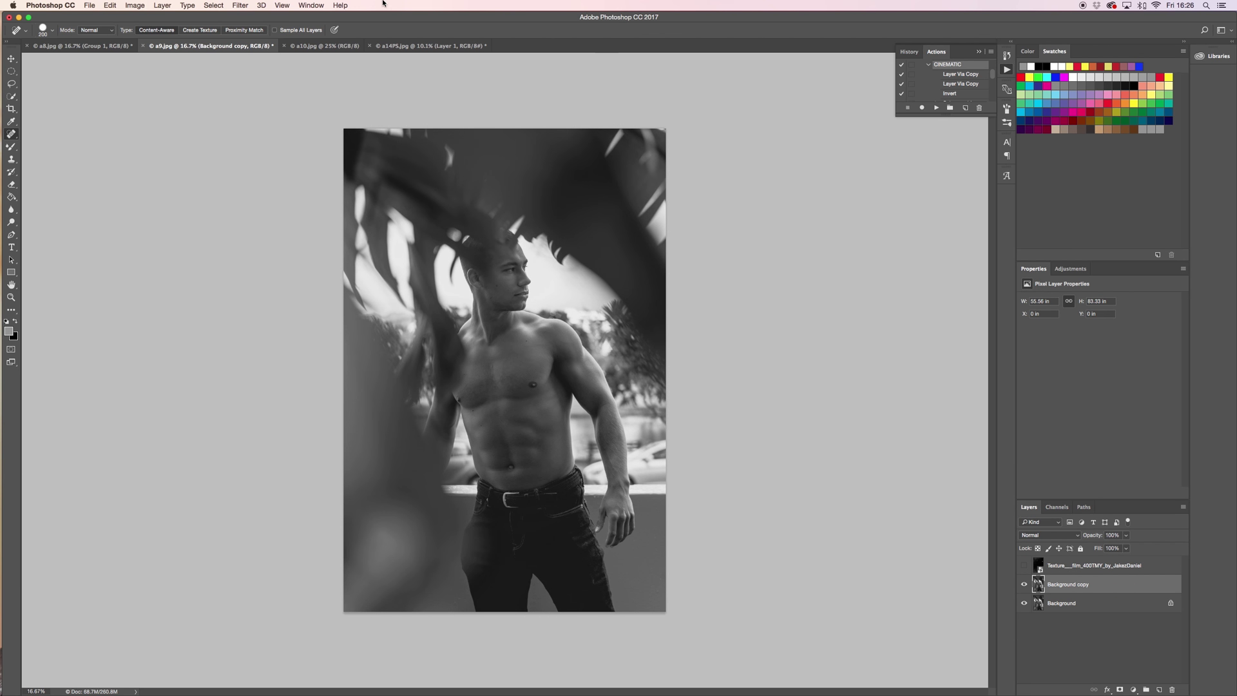
click(240, 6)
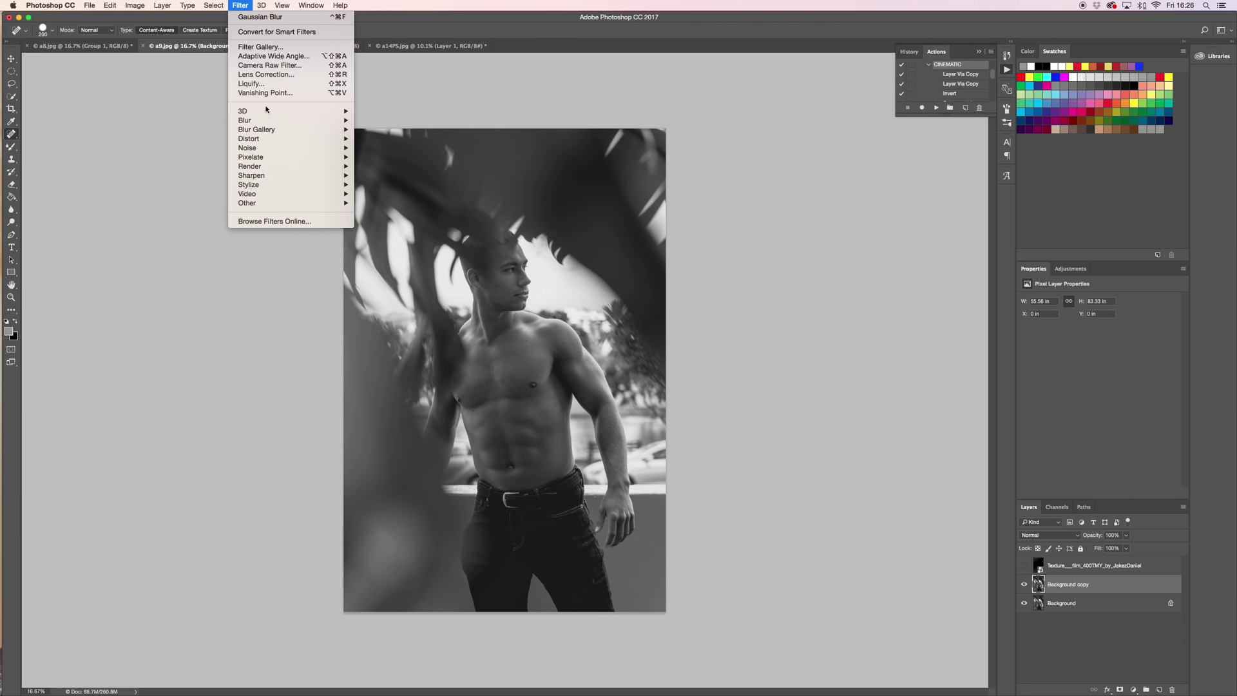
mouse_move(264, 158)
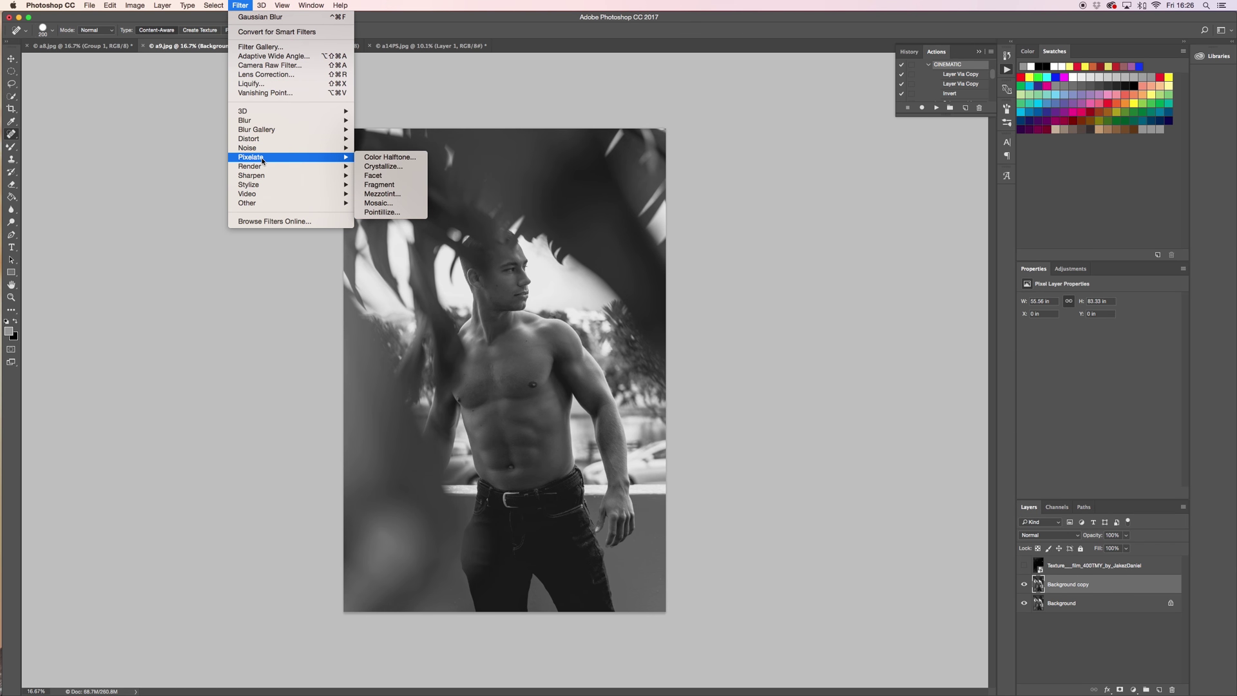
click(396, 203)
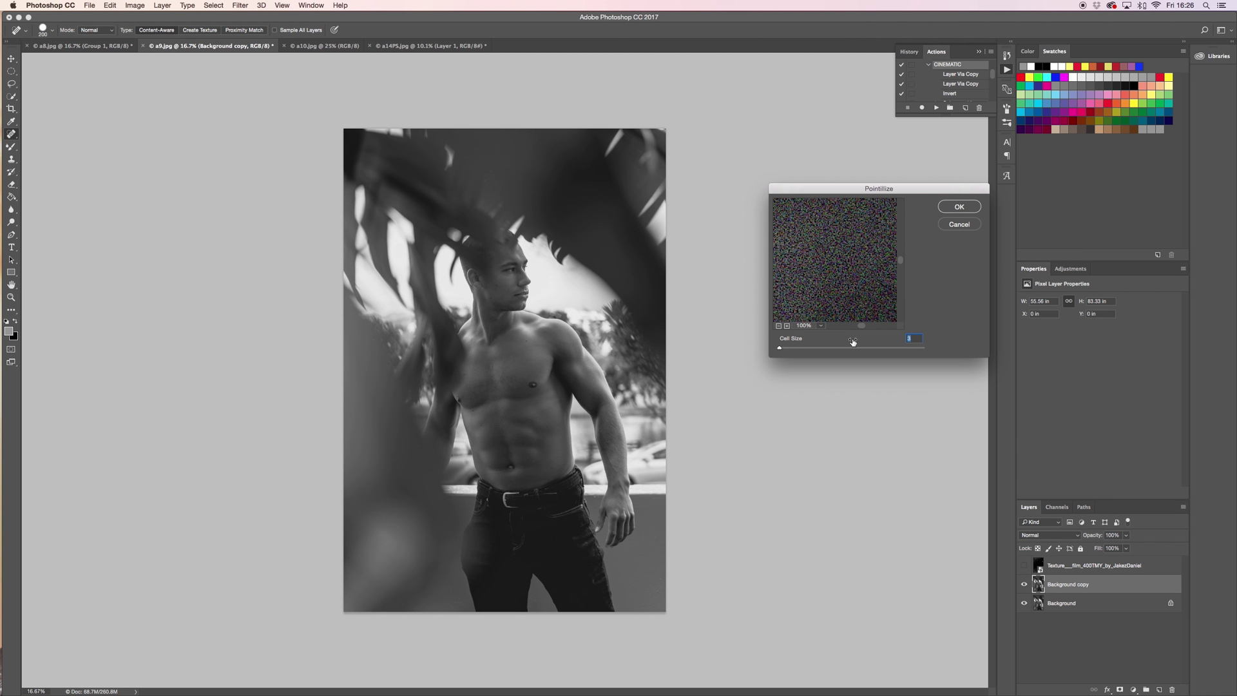
Apply a small-cell Pointillize grain and zoom in on the face to inspect it.
click(779, 326)
click(778, 326)
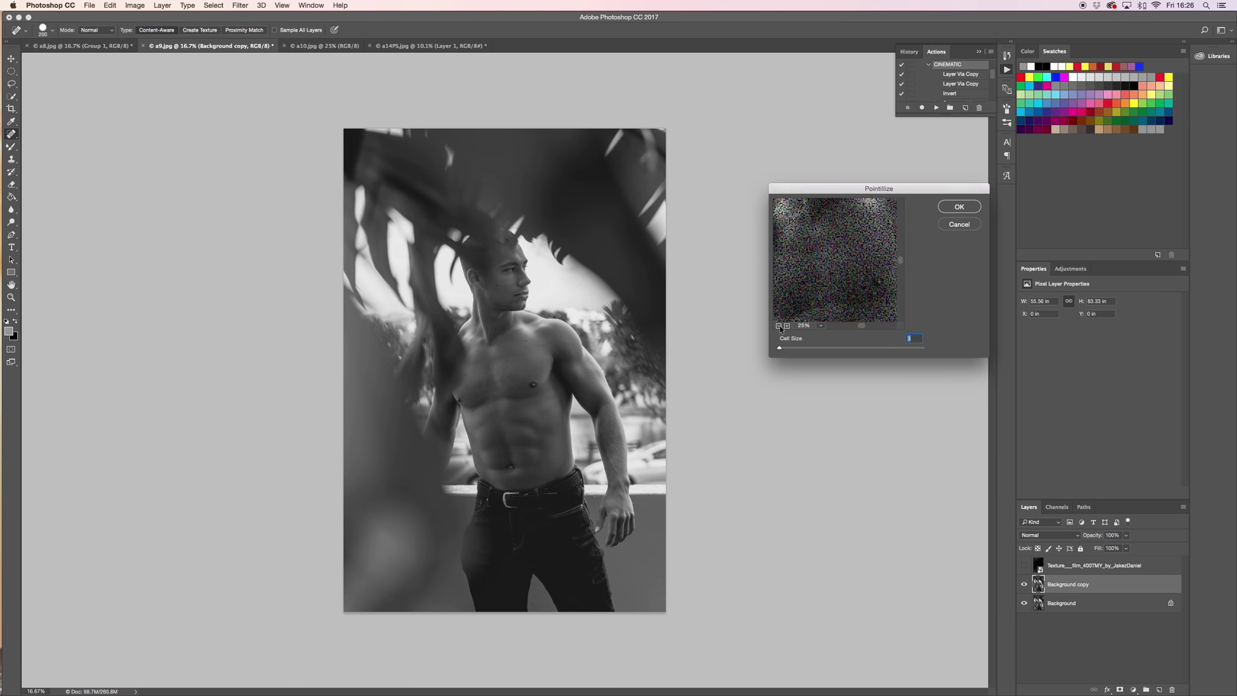
click(779, 326)
click(778, 325)
click(787, 326)
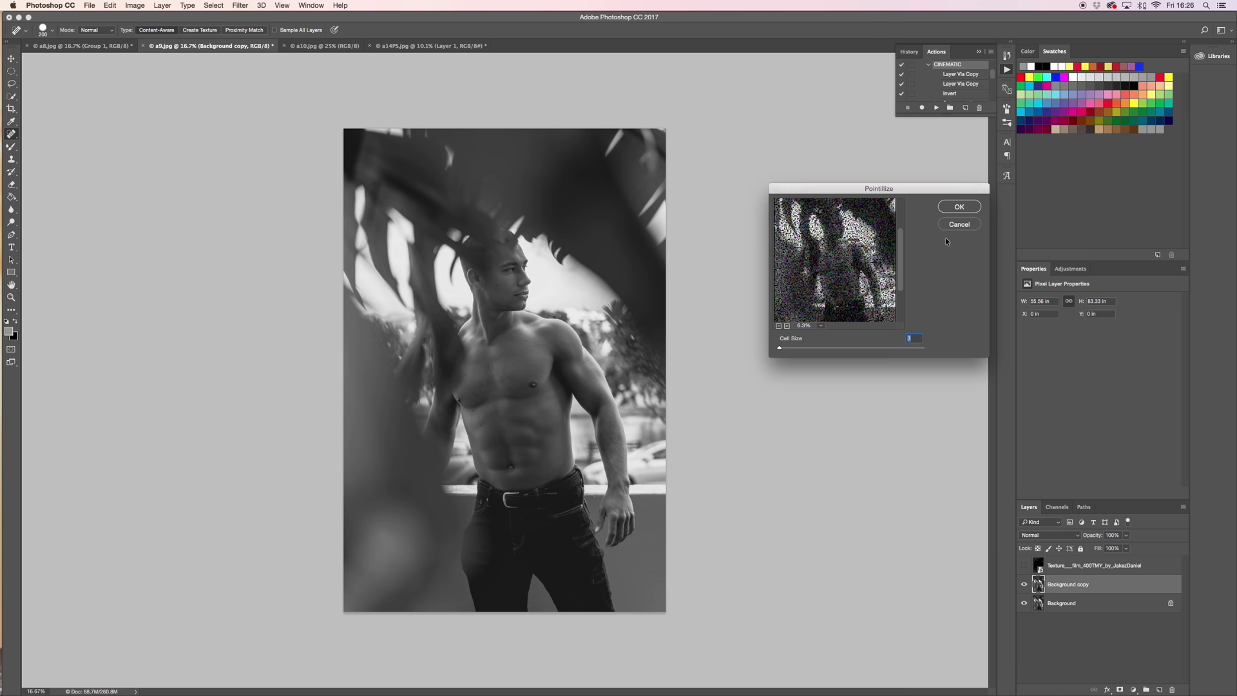
click(956, 207)
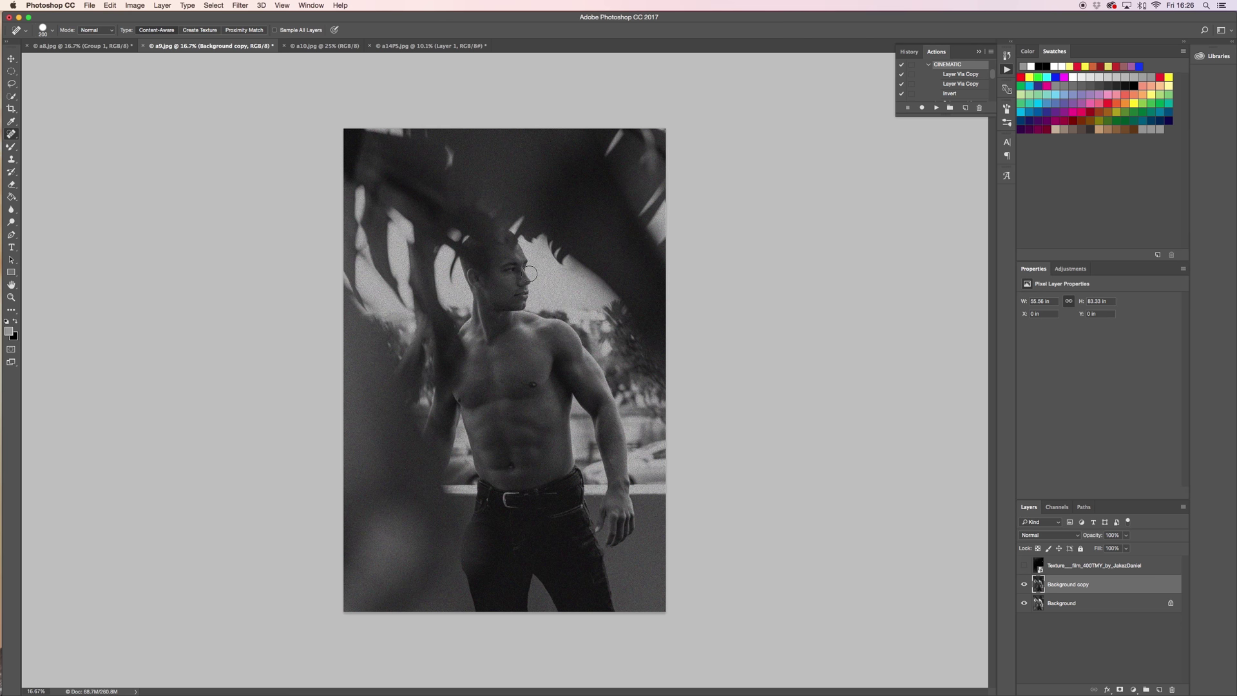
key(z)
mouse_move(505, 284)
mouse_down()
mouse_move(575, 265)
mouse_move(535, 268)
mouse_move(567, 265)
mouse_move(533, 290)
mouse_up()
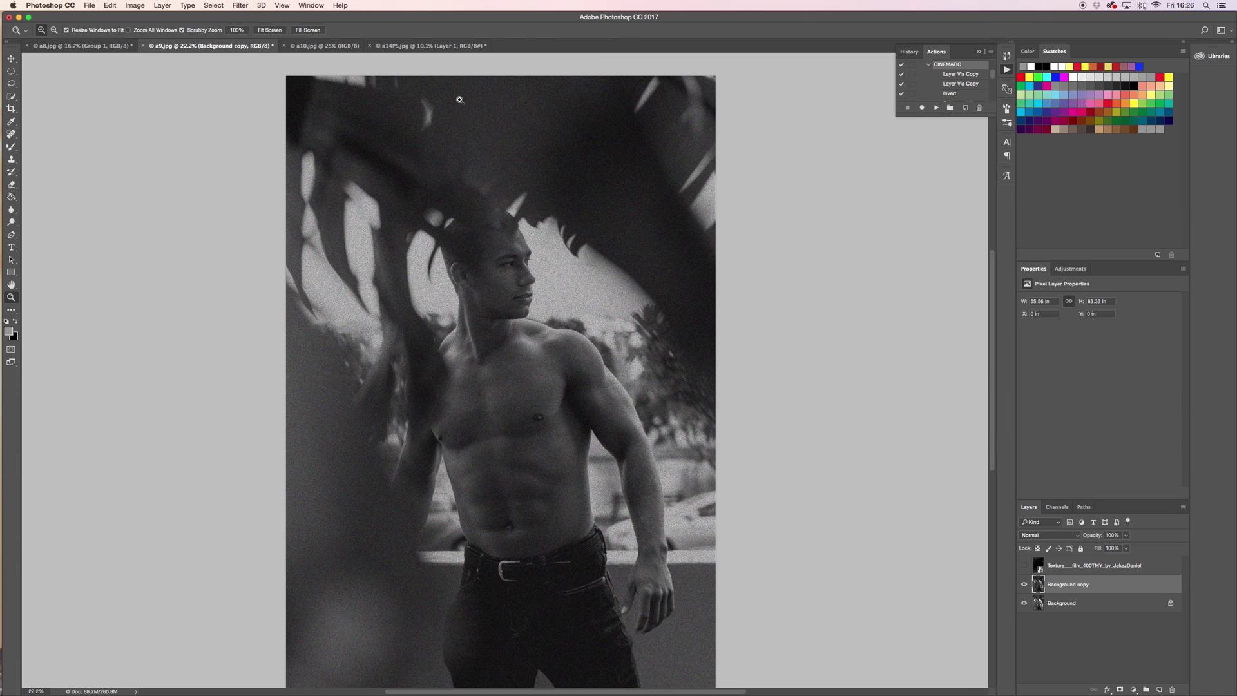
Apply a 0.5-pixel Gaussian Blur to the grainy Background copy.
click(235, 5)
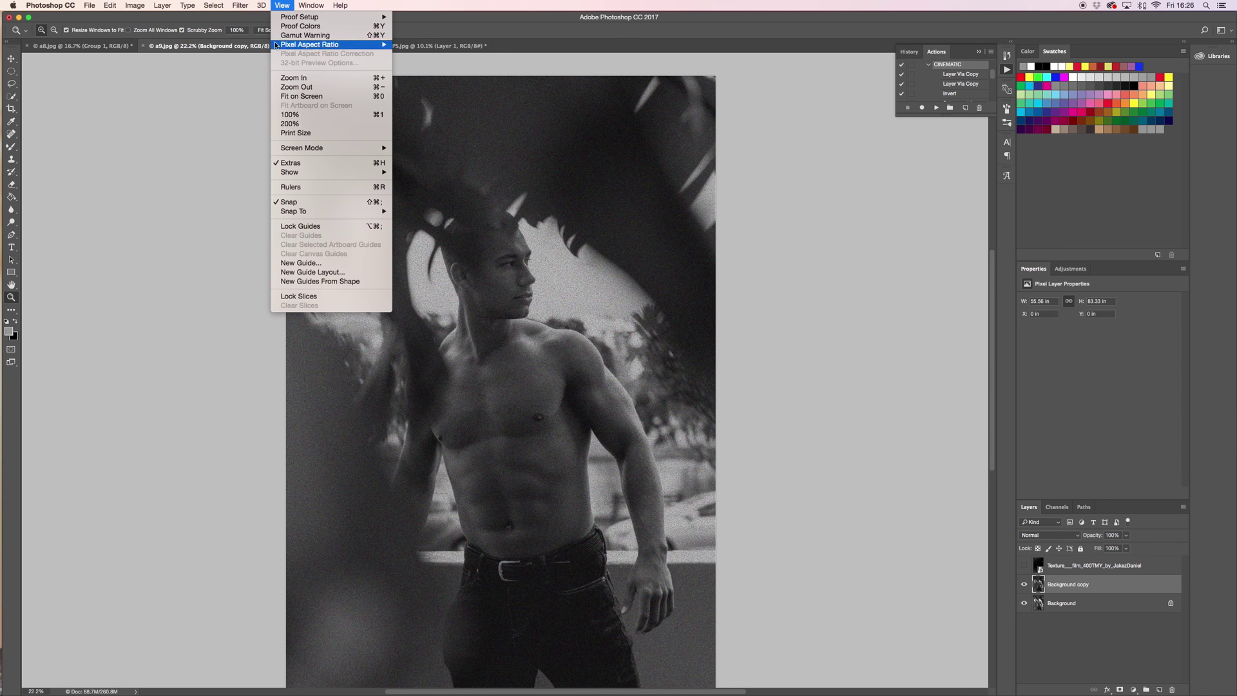
mouse_move(284, 121)
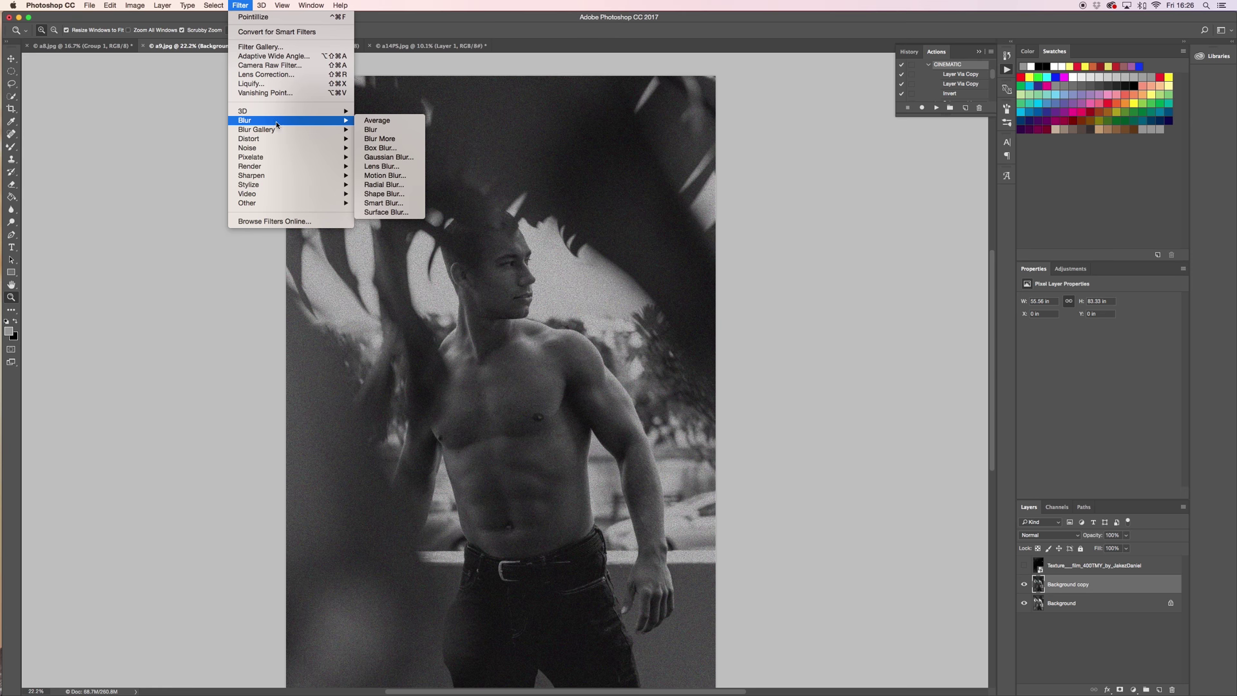
click(399, 160)
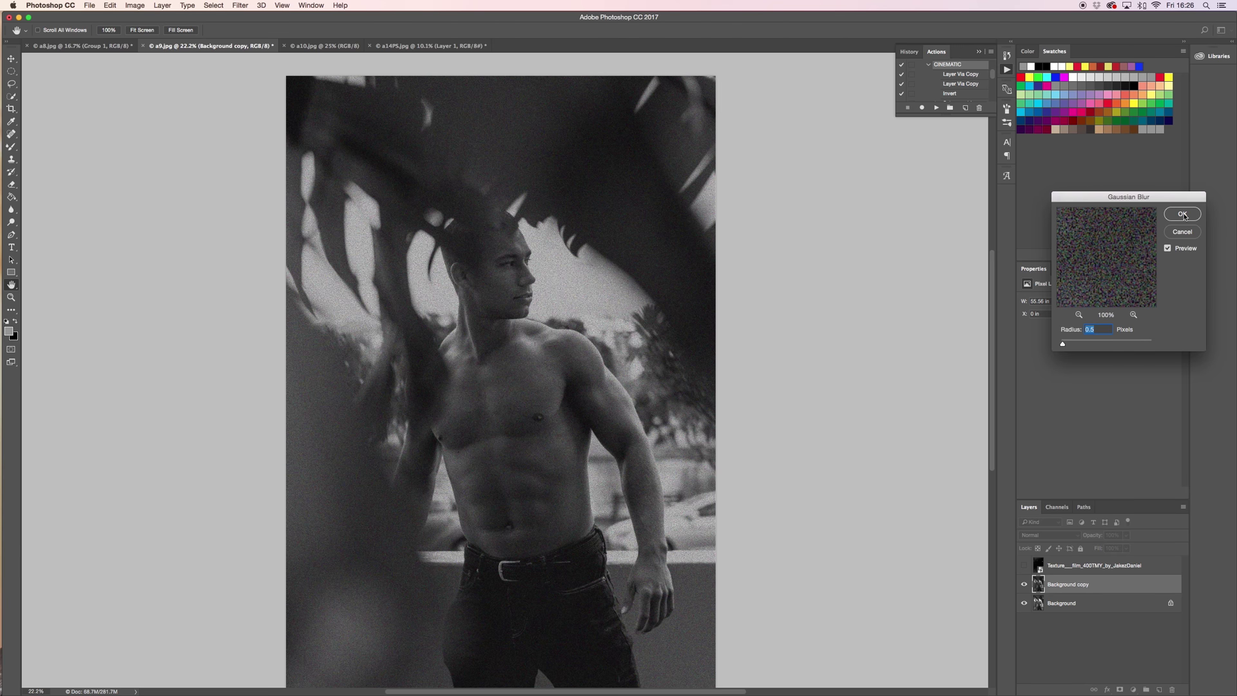
click(1184, 216)
Toggle Background copy off and on twice to compare the blurred and unblurred portrait.
click(1024, 584)
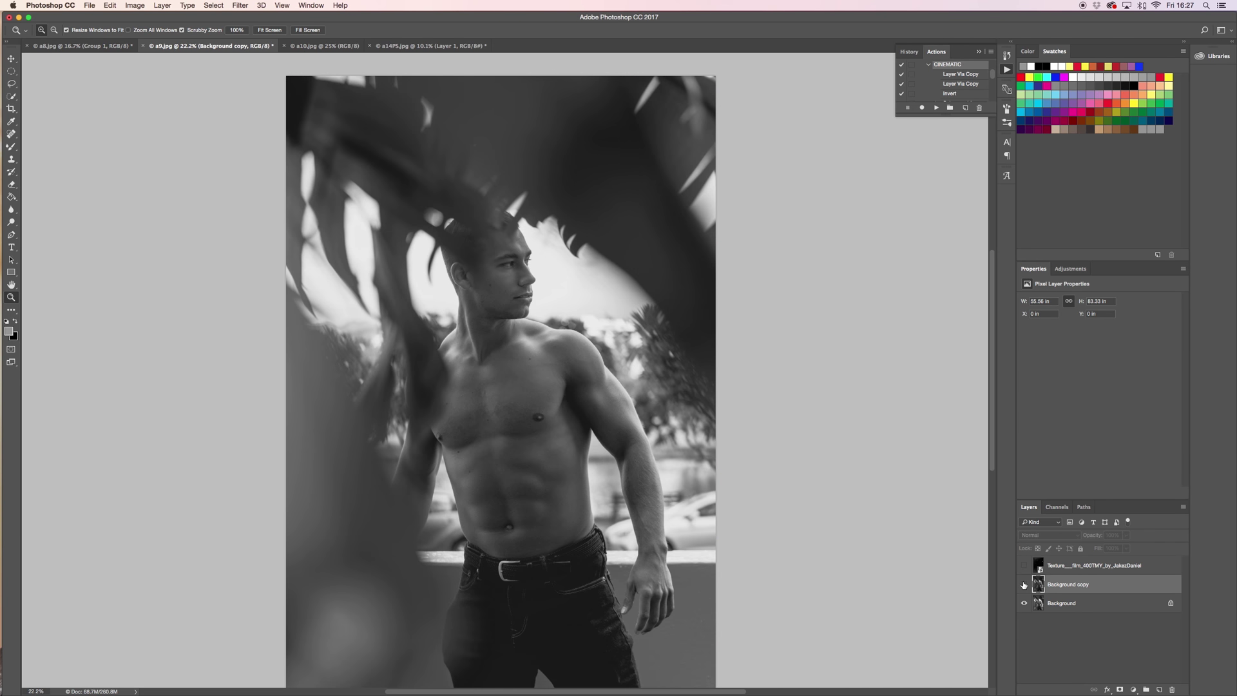
click(1024, 585)
click(1024, 585)
click(1024, 585)
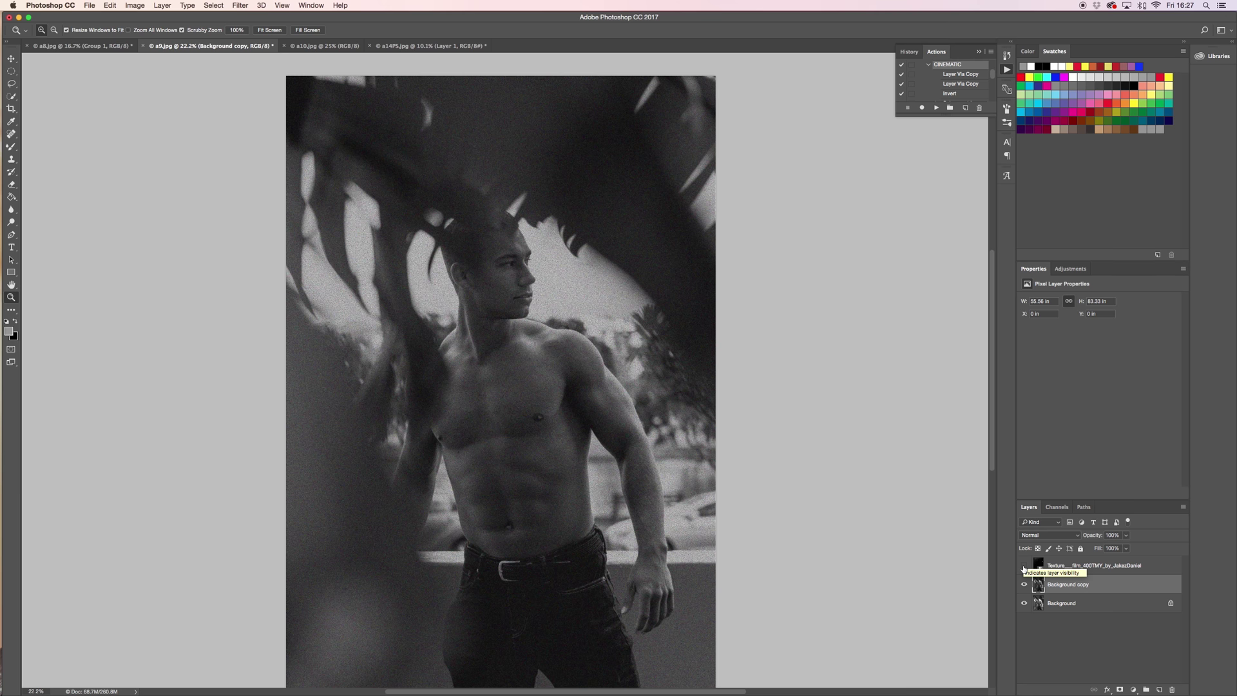
Show the texture layer, try Hard Light blending, and reset its opacity to 100%.
click(1025, 567)
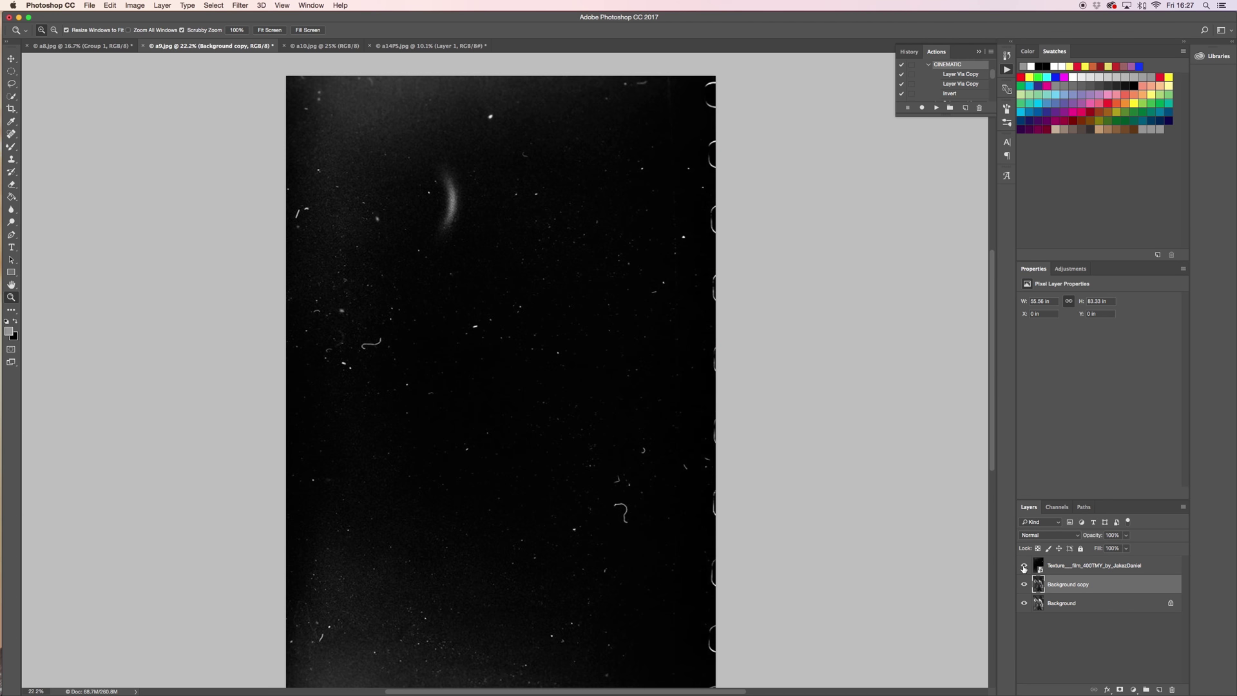
click(1061, 572)
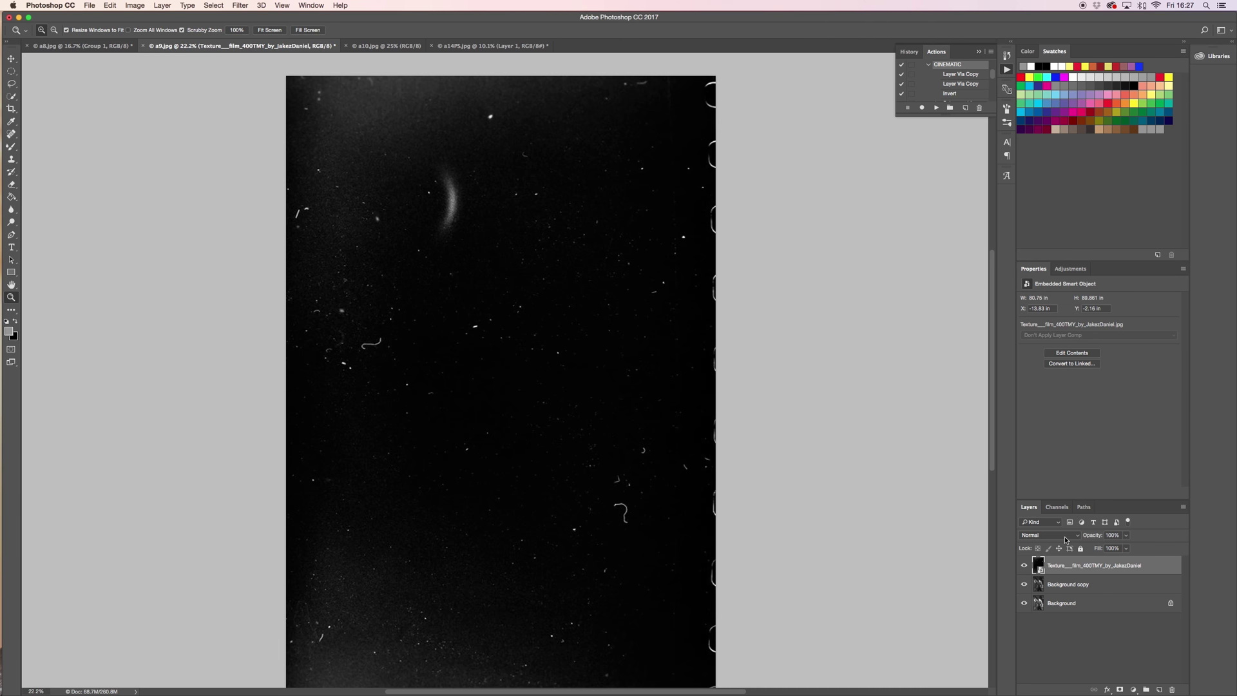
click(1066, 540)
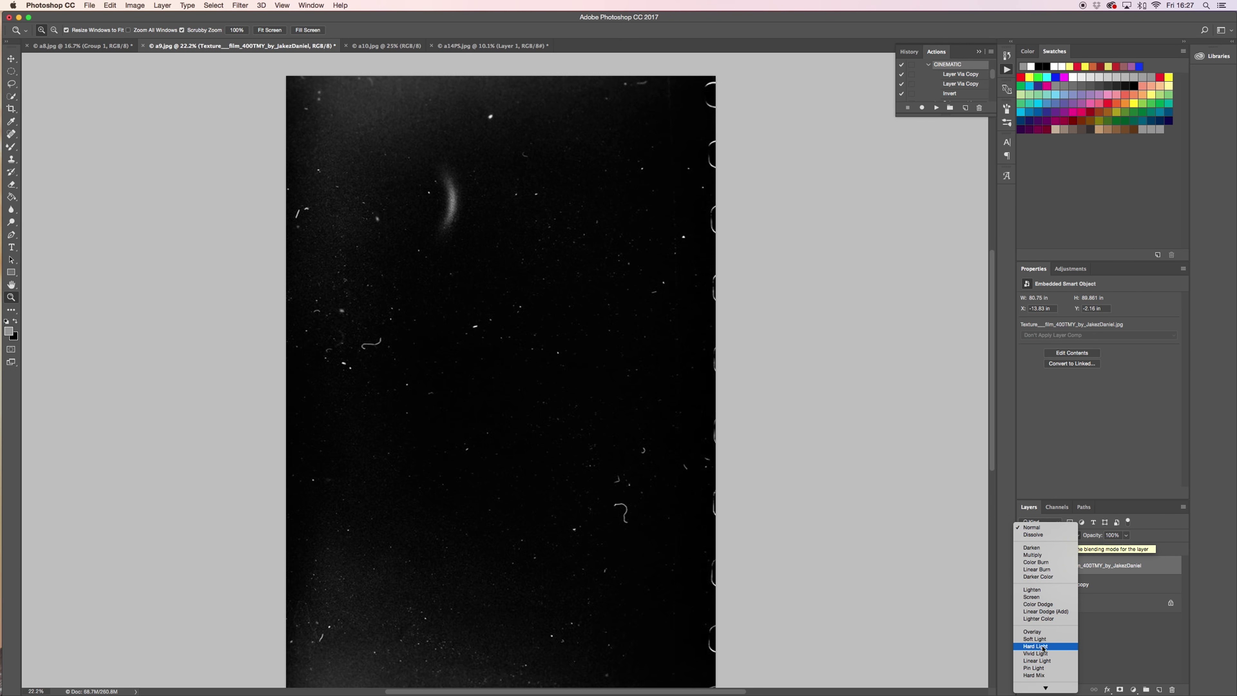
click(1042, 645)
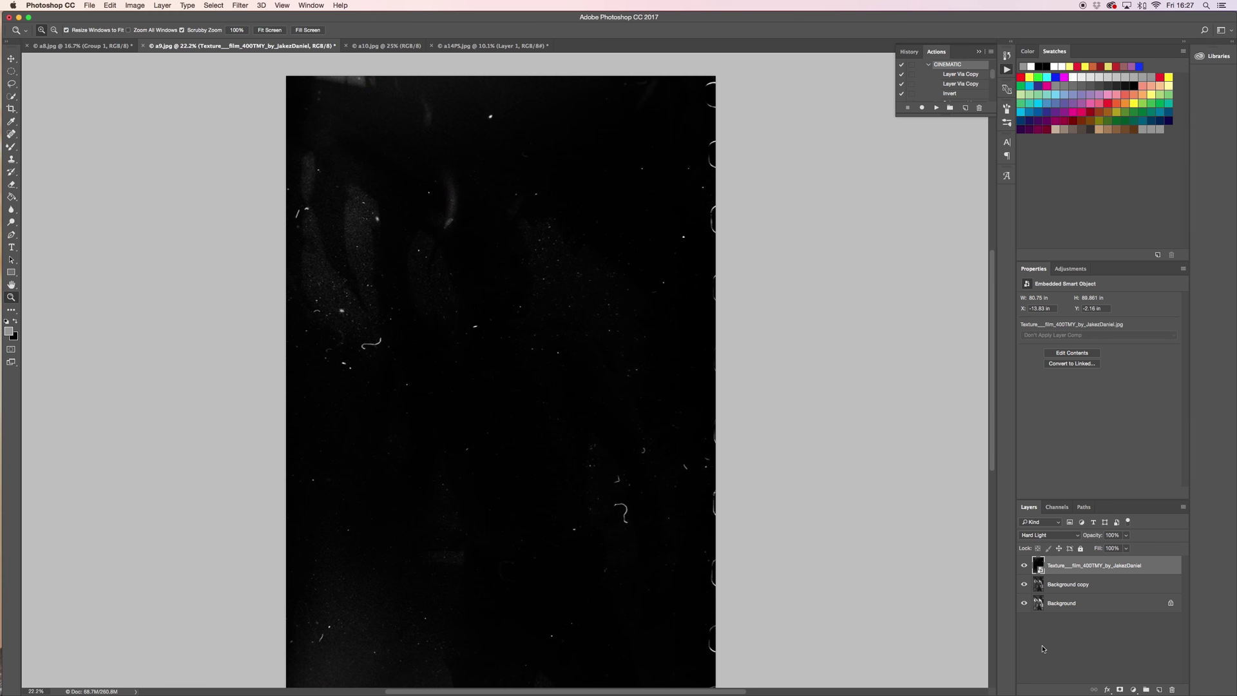
click(1127, 549)
drag(1127, 549, 1097, 549)
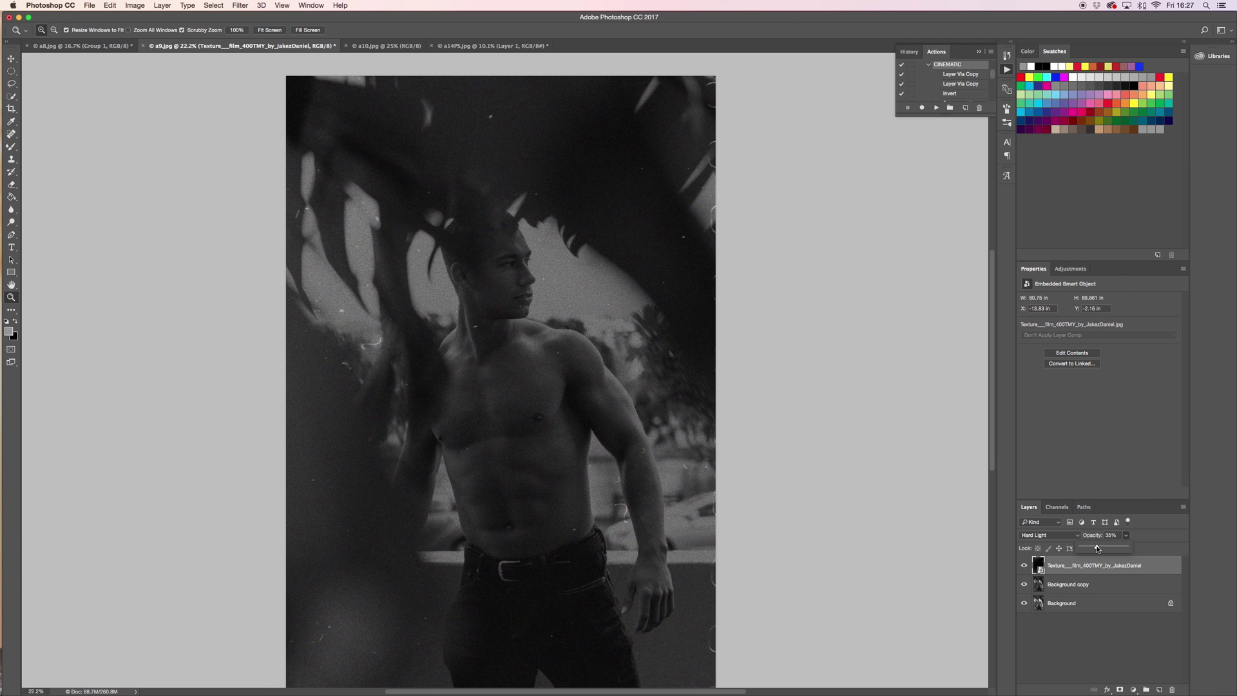
click(1113, 536)
text(100)
click(1075, 664)
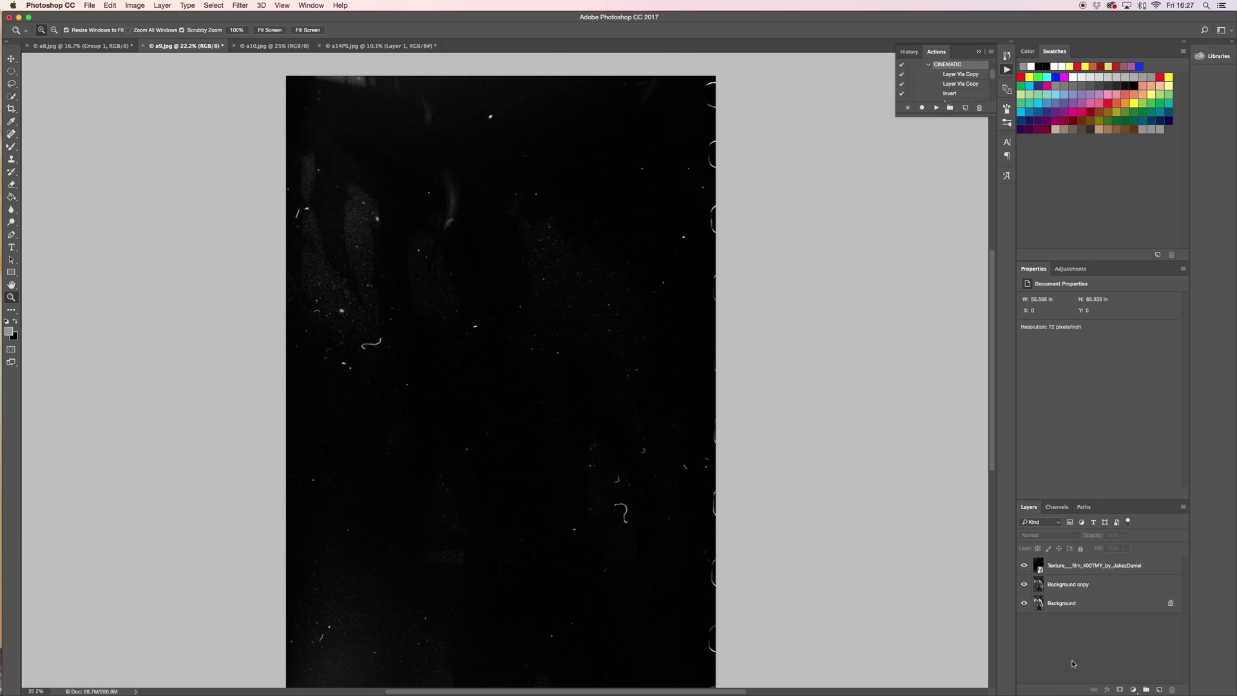
Switch the texture's blend mode to Screen and fine-tune its opacity.
click(1069, 567)
click(1054, 536)
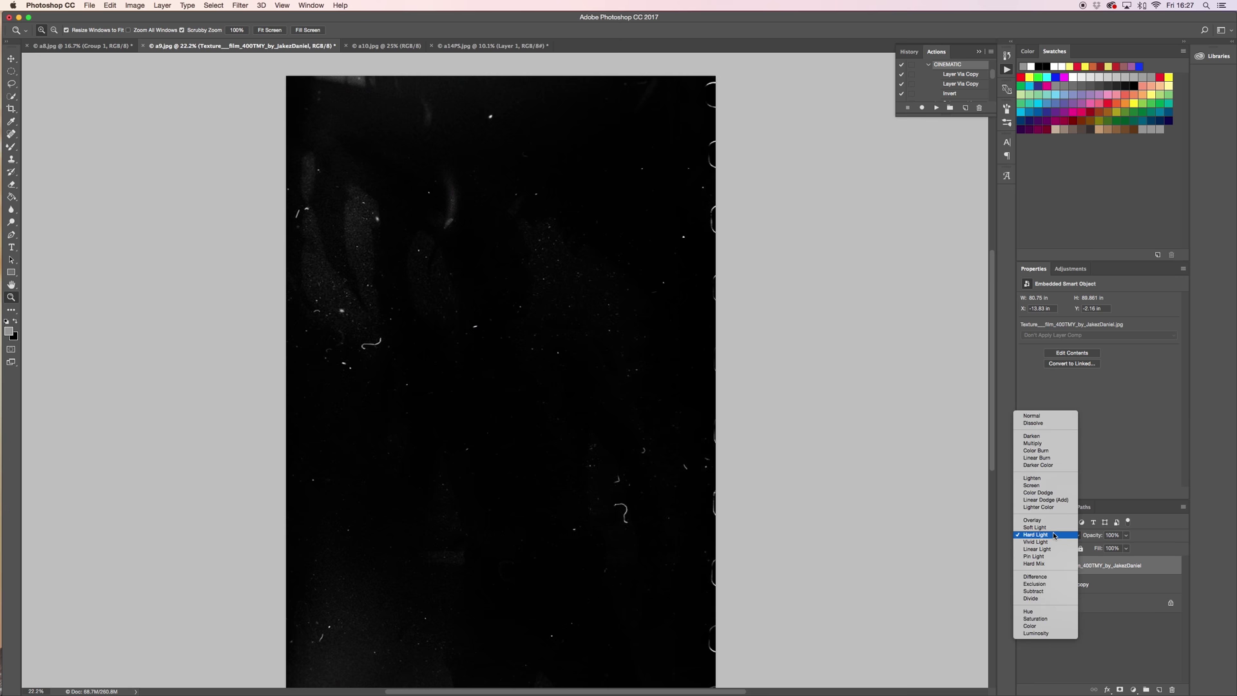
click(1035, 486)
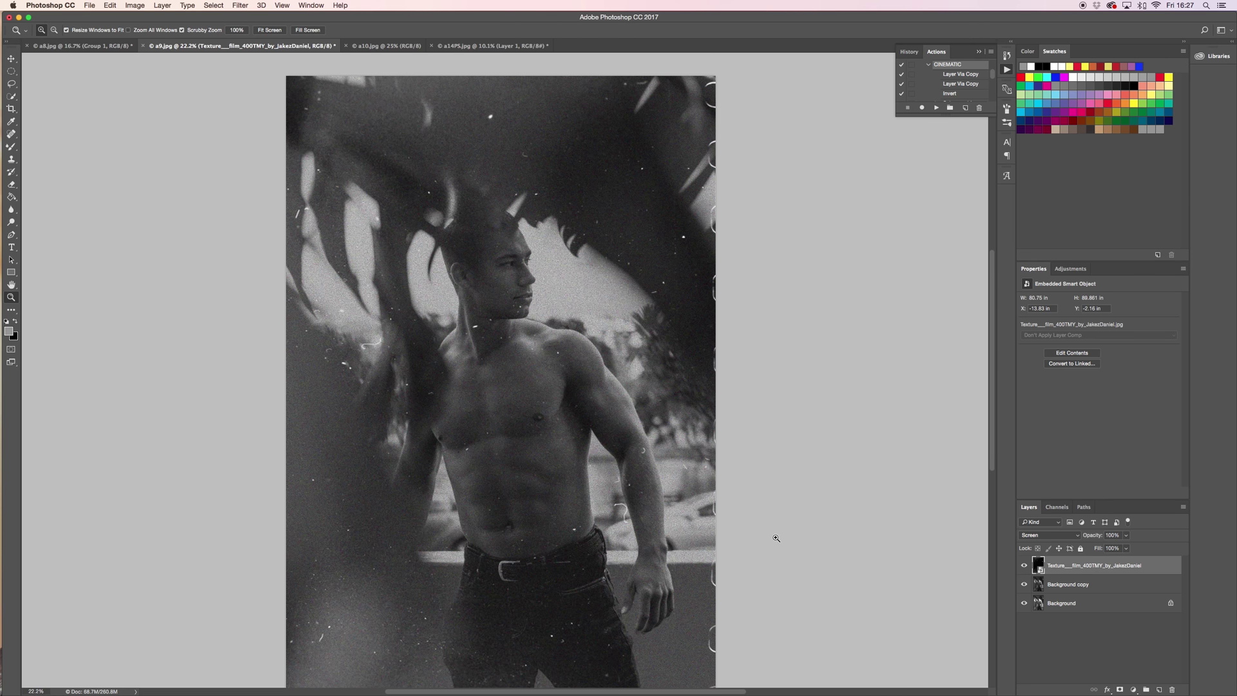
click(1126, 549)
mouse_move(1126, 548)
mouse_down()
mouse_move(1099, 549)
mouse_move(1150, 551)
mouse_up()
Add a Black & White adjustment above Background copy with Reds and Yellows at 300.
click(1067, 590)
click(1067, 590)
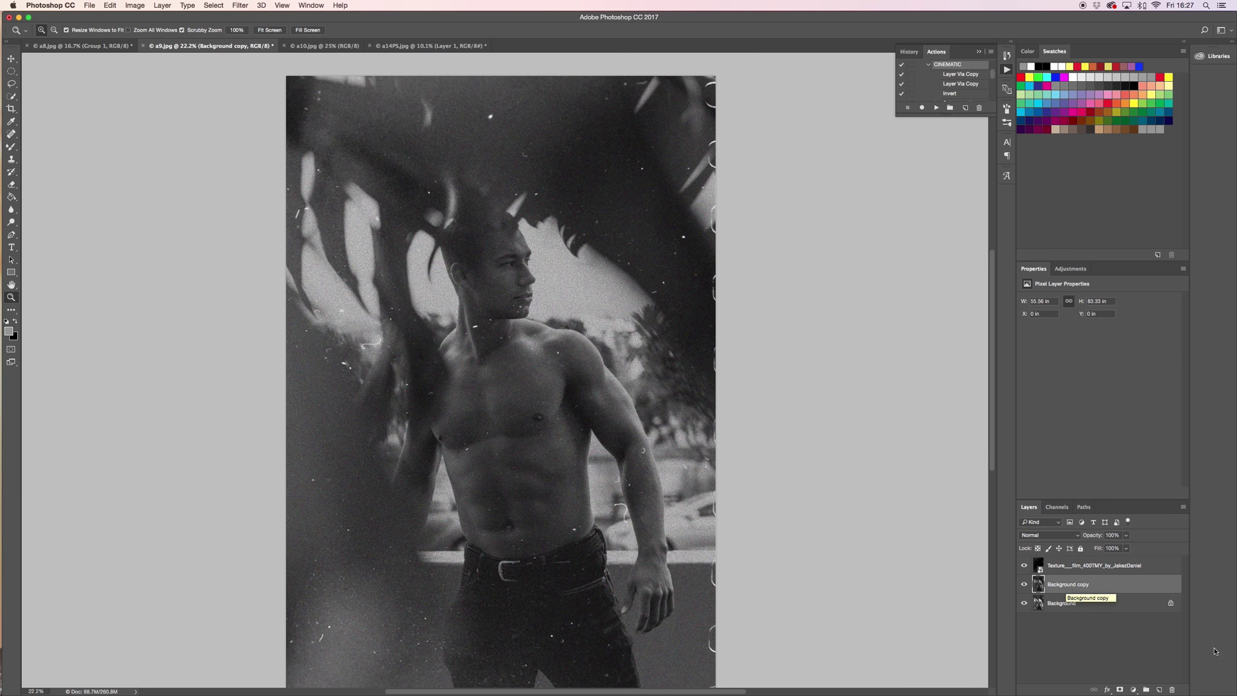
click(1133, 690)
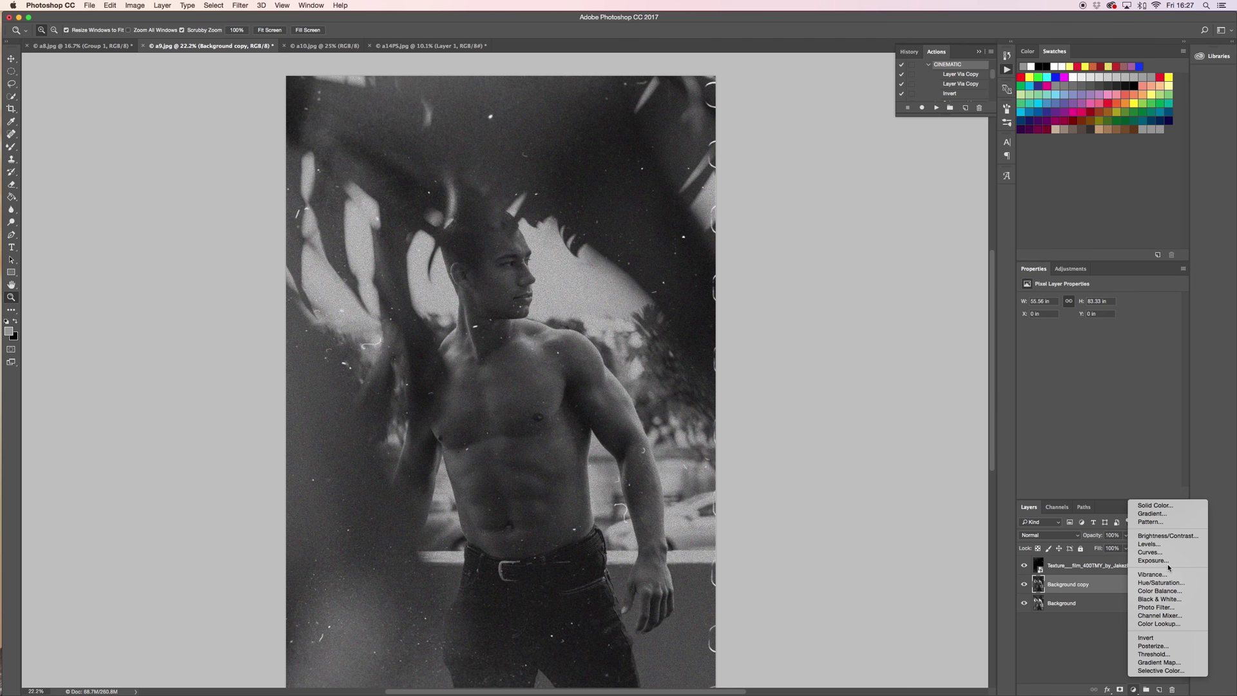
click(1162, 604)
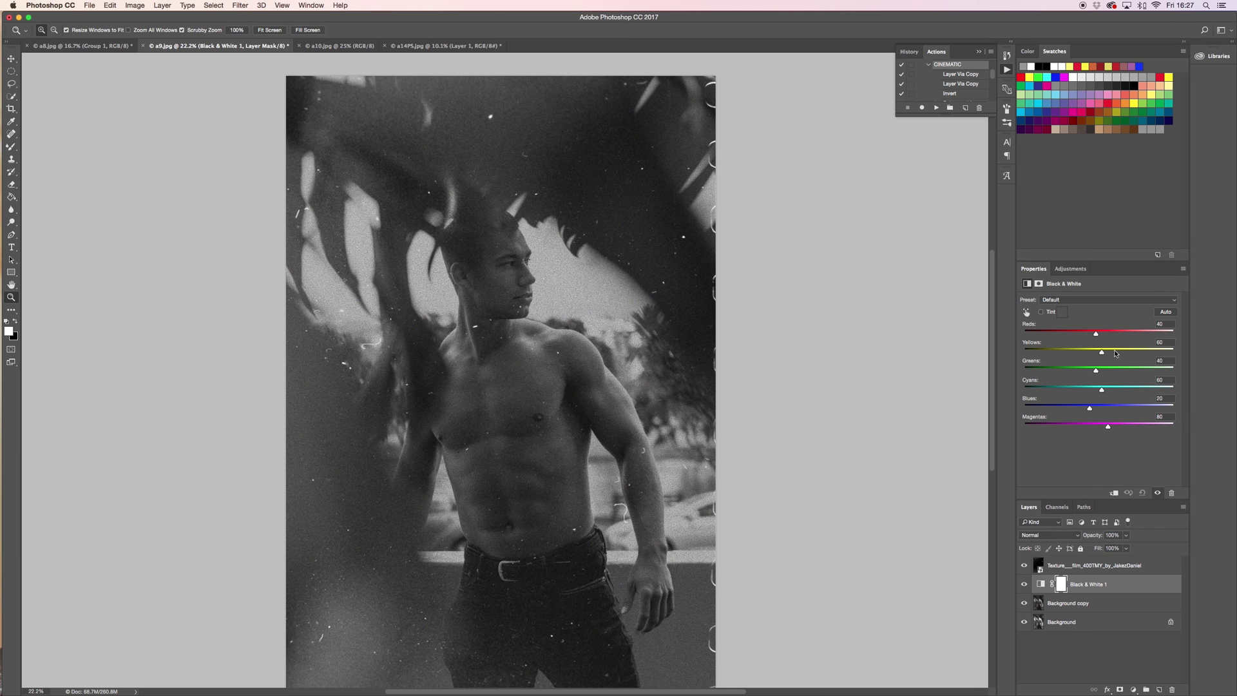
drag(1096, 334, 1185, 332)
drag(1101, 352, 1222, 354)
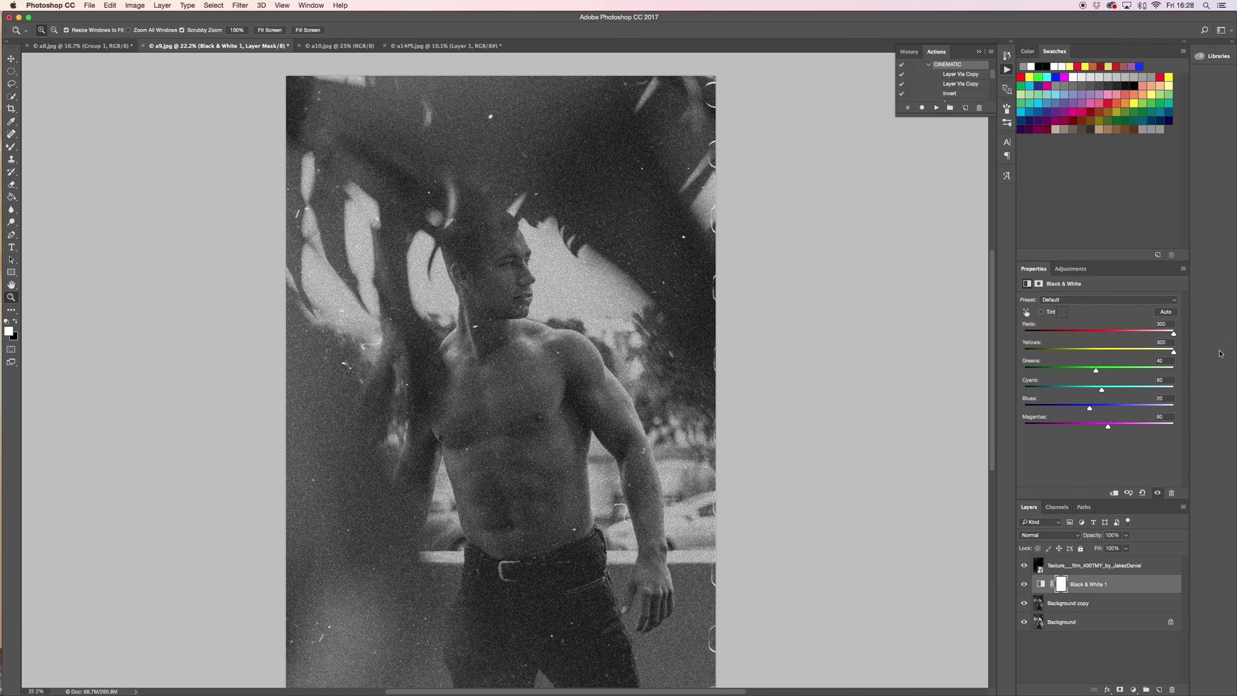
Blend Black & White 1 as Difference at 10% opacity.
click(1107, 652)
click(1116, 584)
click(1064, 535)
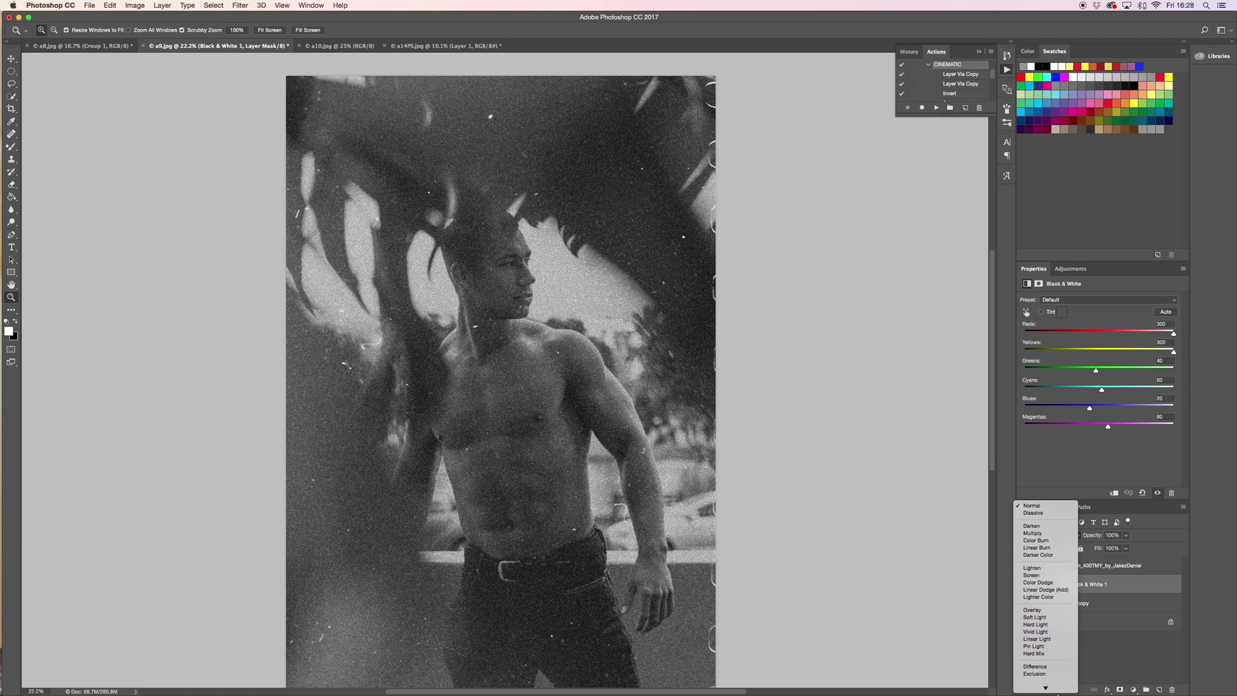
click(1039, 631)
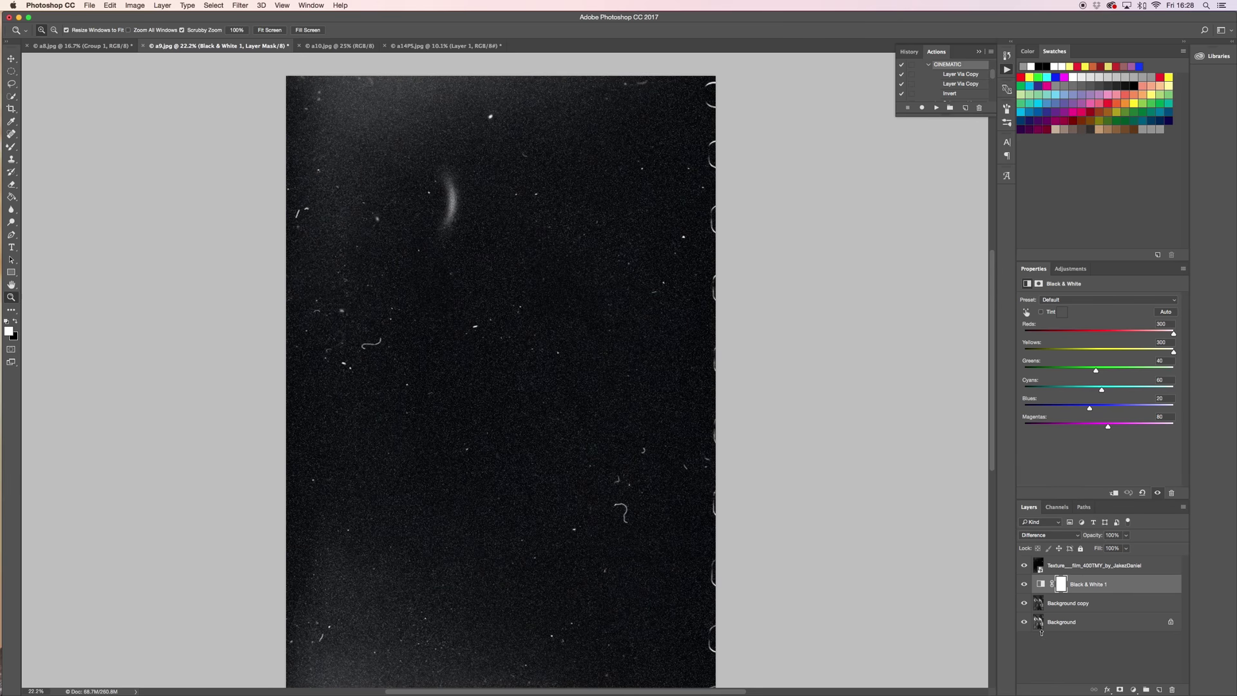
click(1127, 535)
drag(1126, 548, 1086, 548)
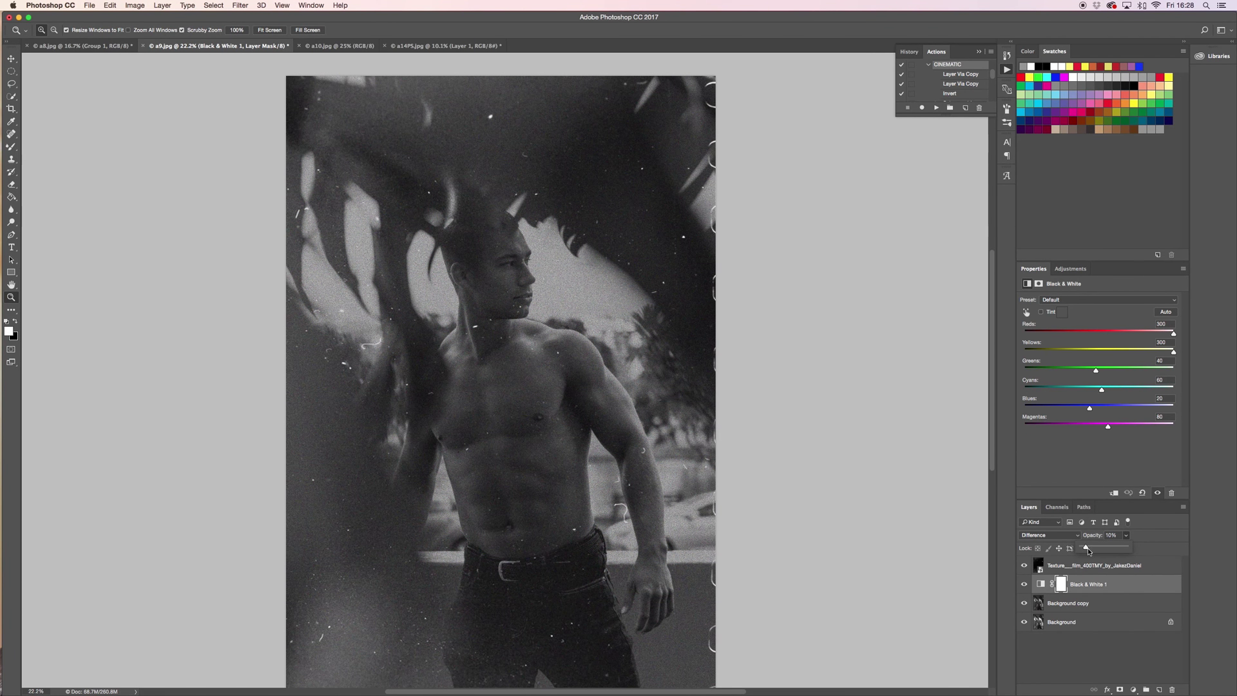
click(1081, 584)
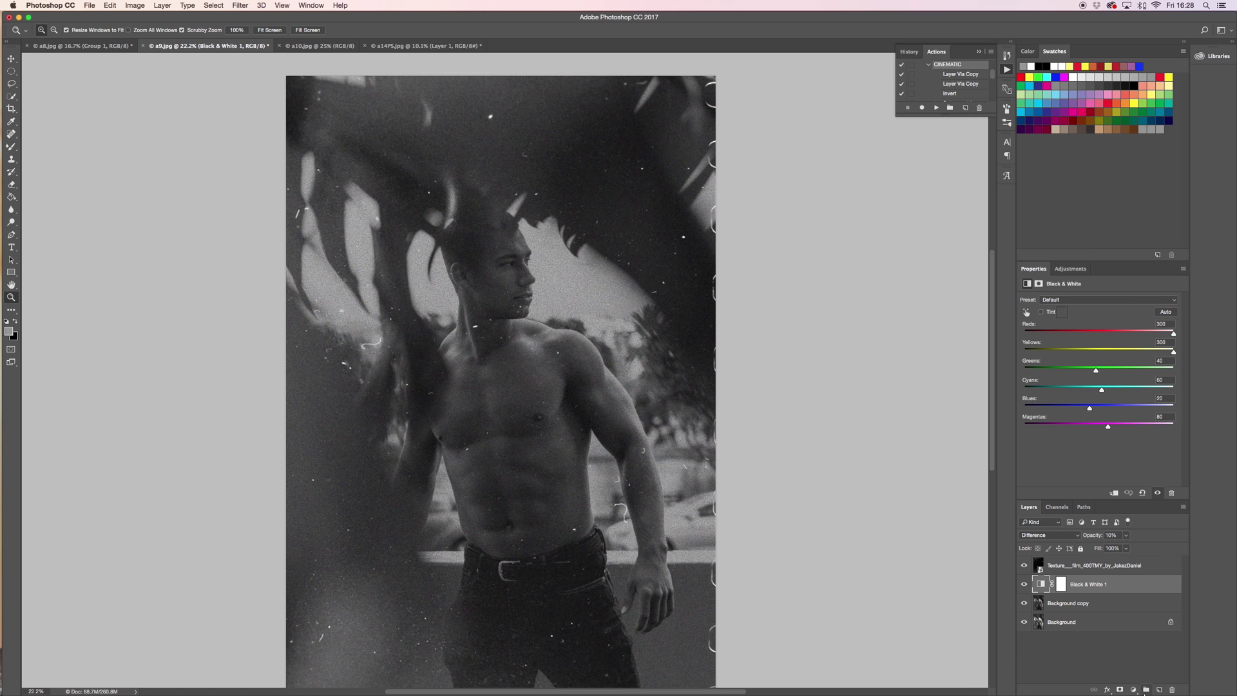
click(1134, 690)
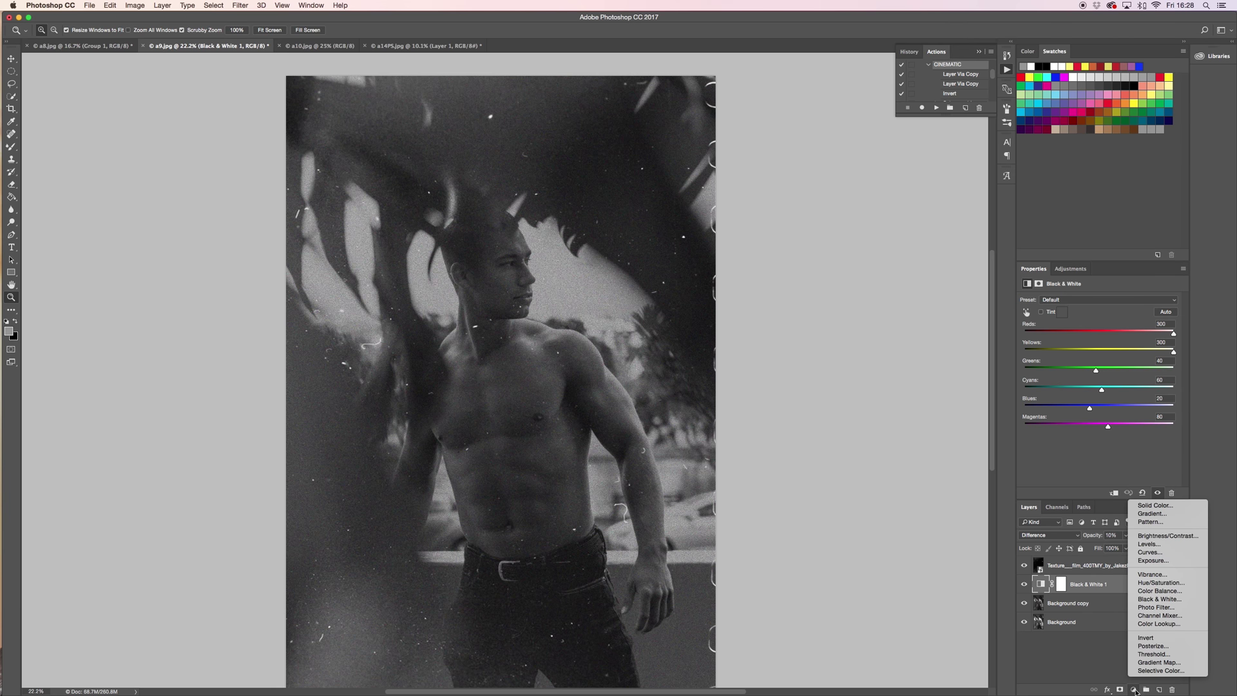
Add Curves 1 with shadows pulled down and highlights lifted into a gentle S-curve.
click(1157, 552)
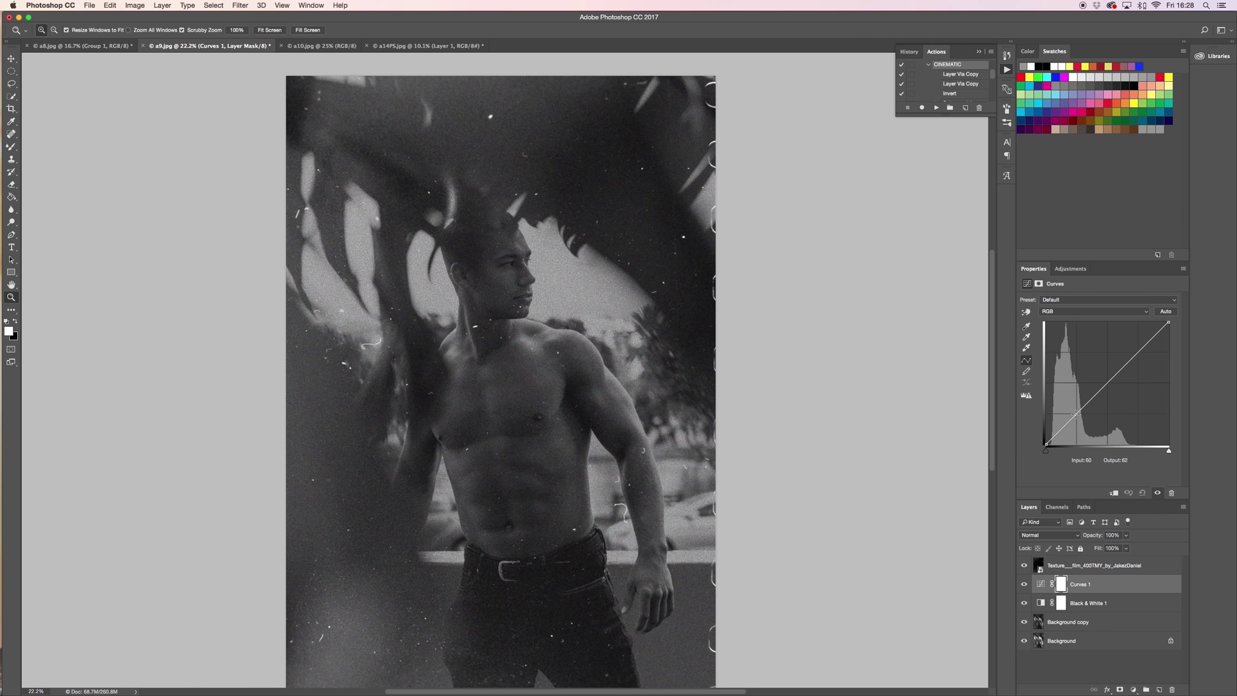
drag(1076, 412, 1078, 421)
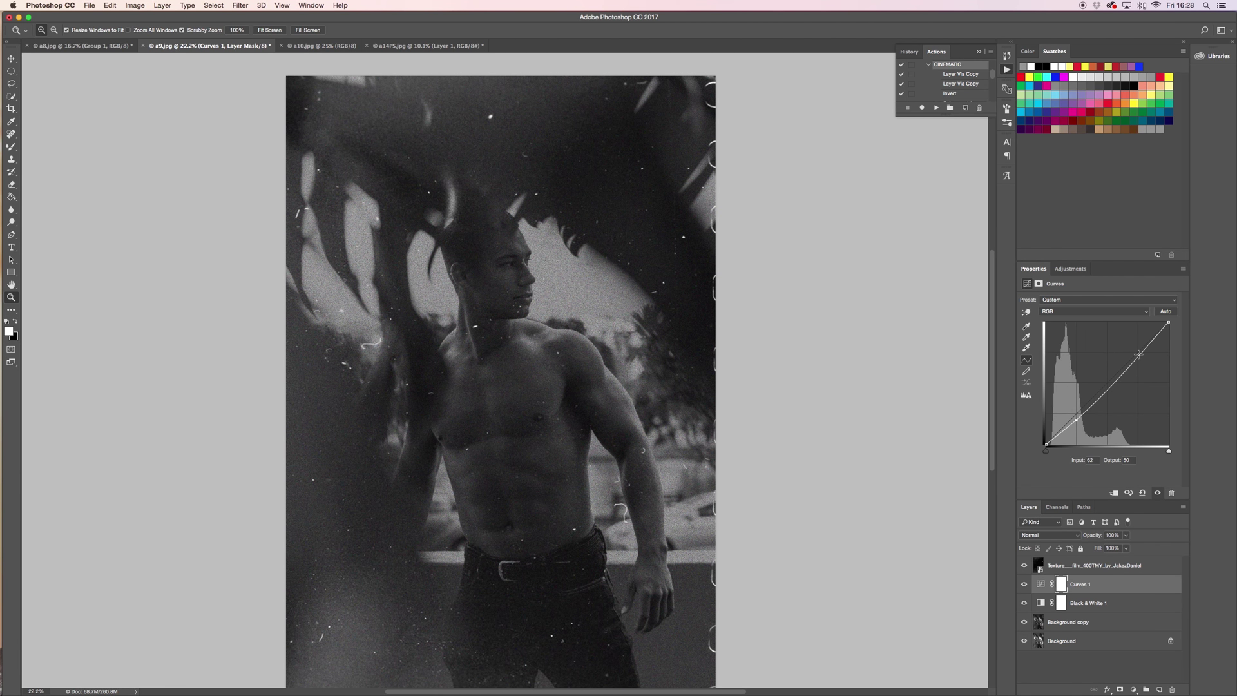
drag(1136, 356, 1141, 344)
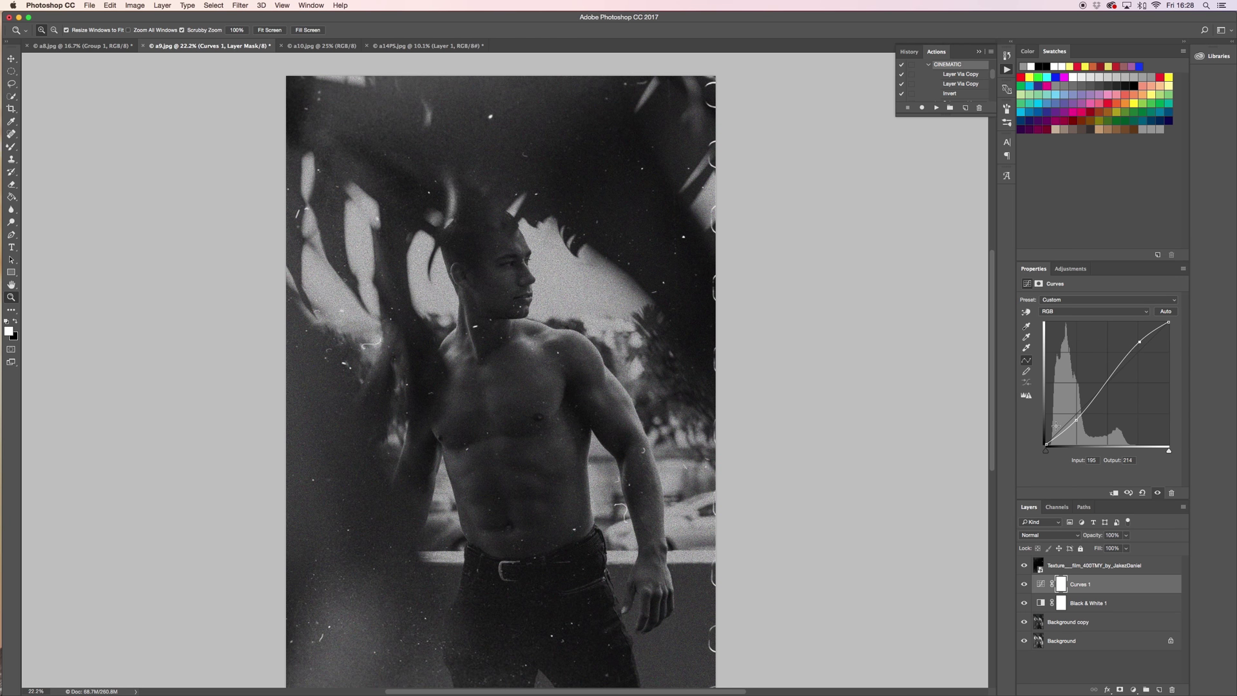
click(1114, 568)
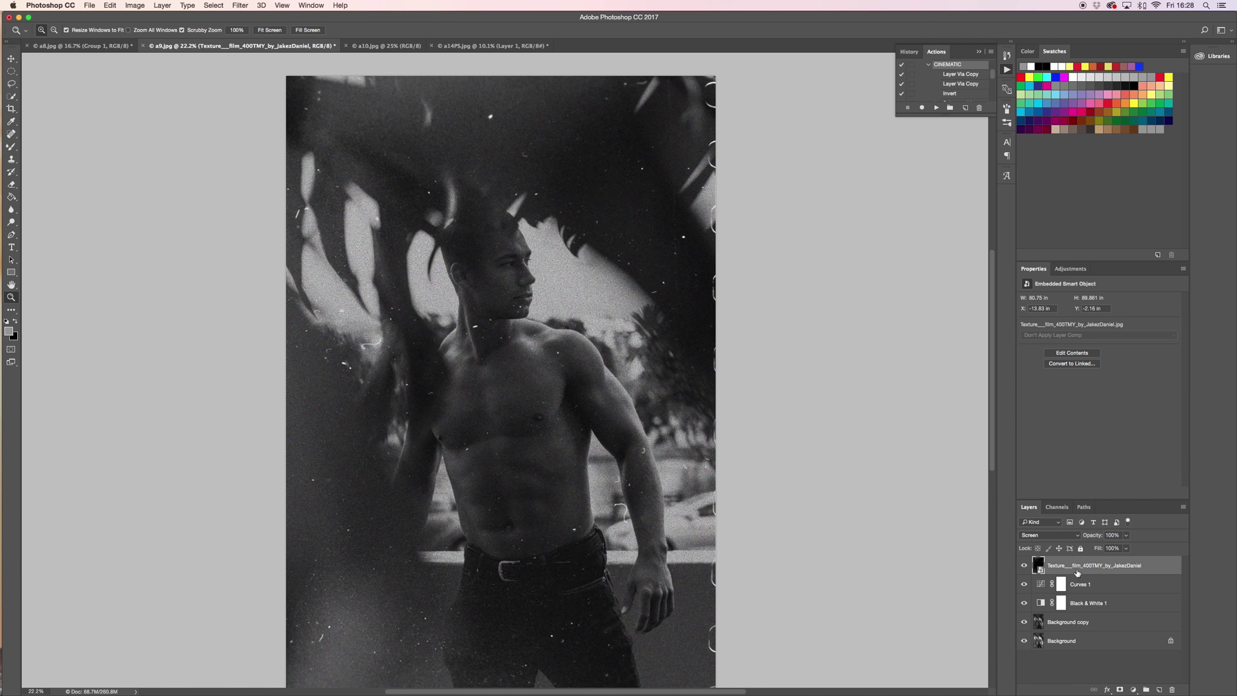
Group texture, Curves 1, Black & White 1 and Background copy, compare with the group hidden, then expand it.
shift+click(1077, 623)
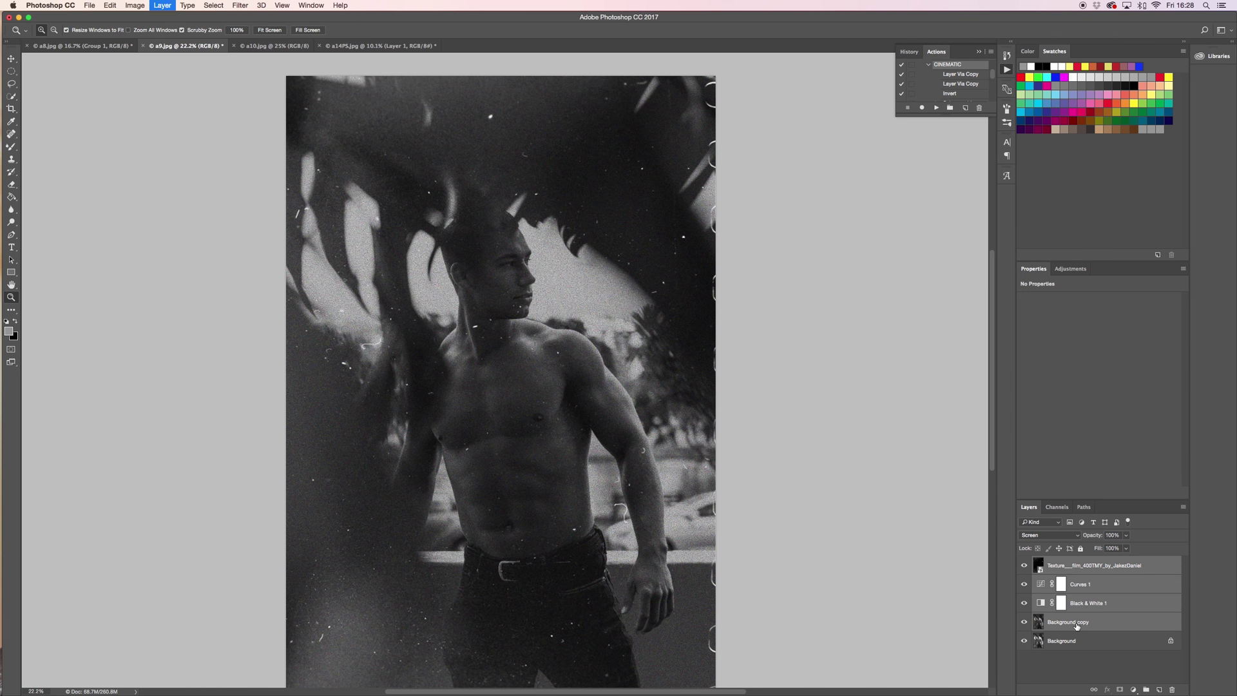
key(super+g)
click(1025, 562)
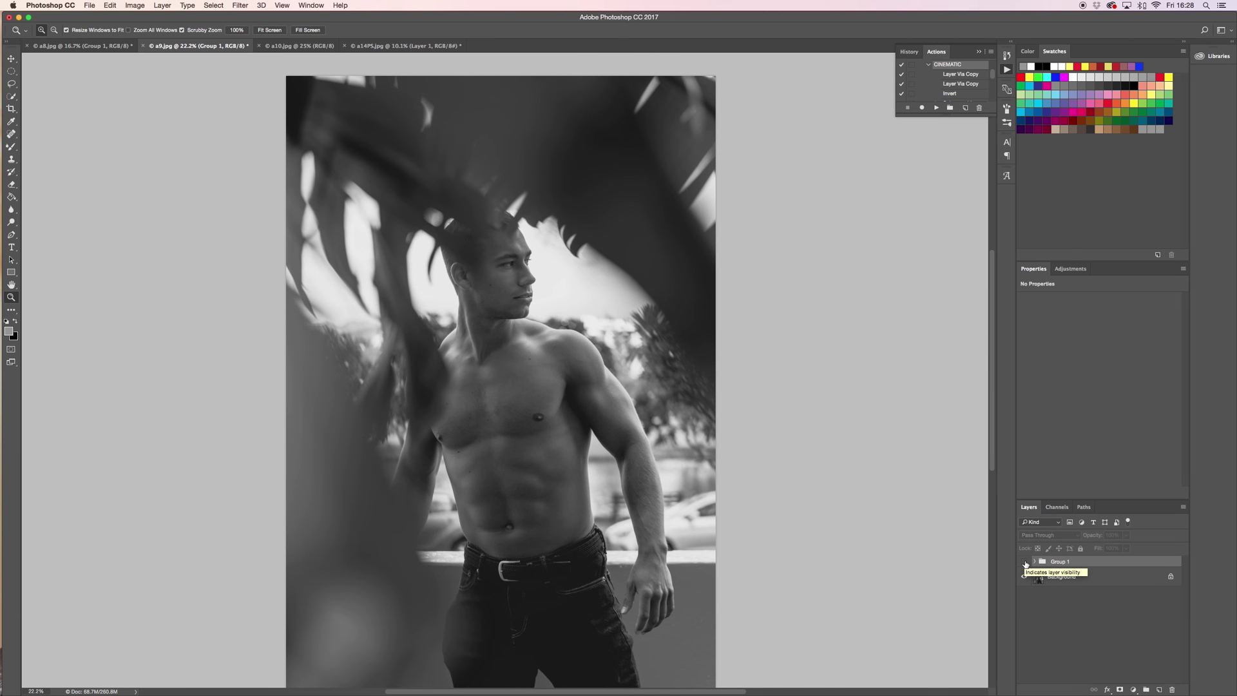
click(1025, 563)
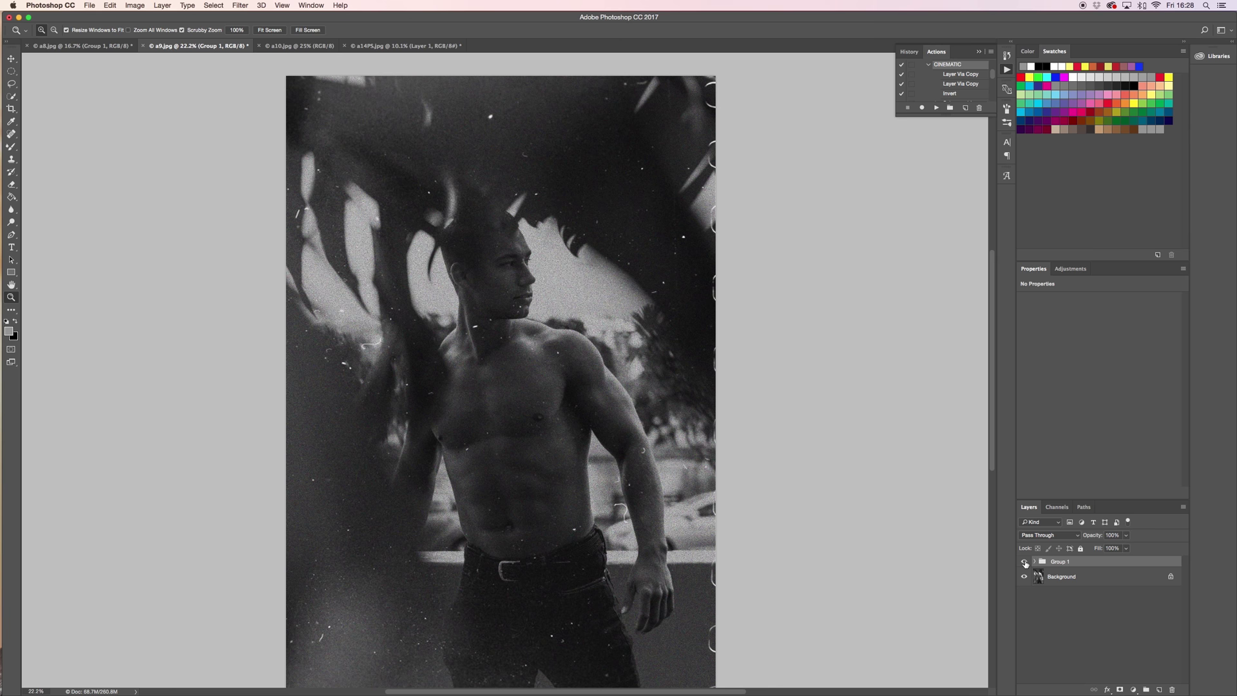
click(778, 354)
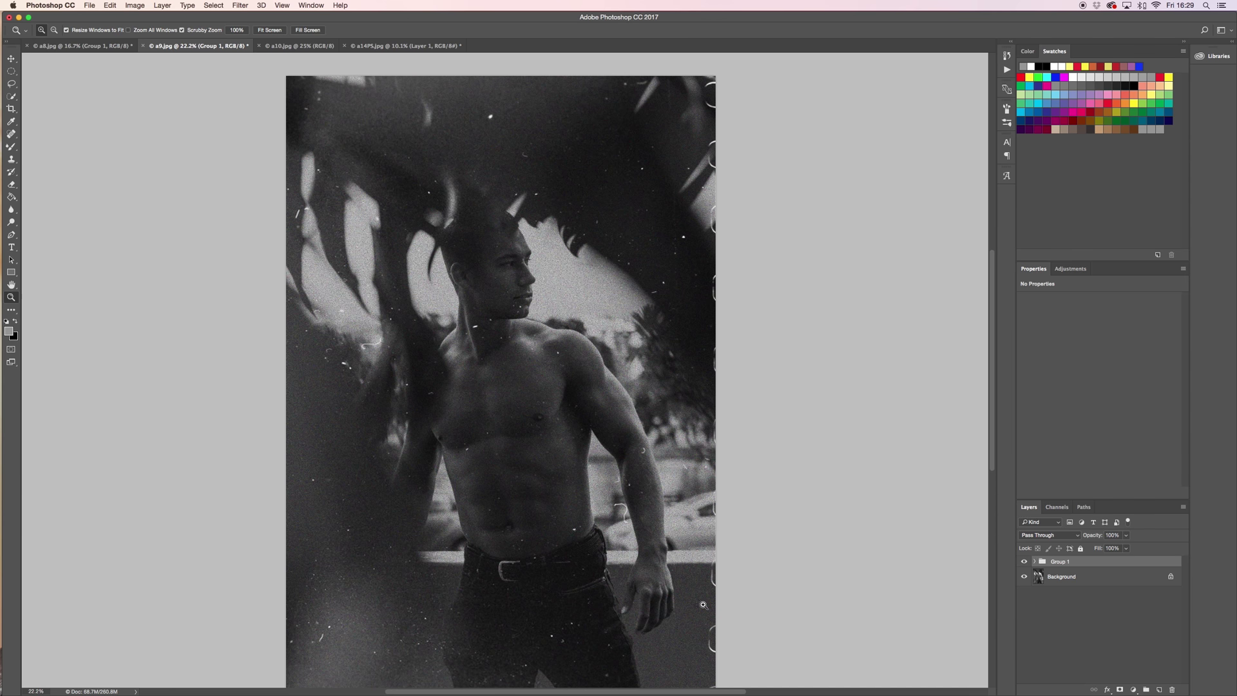
click(1035, 561)
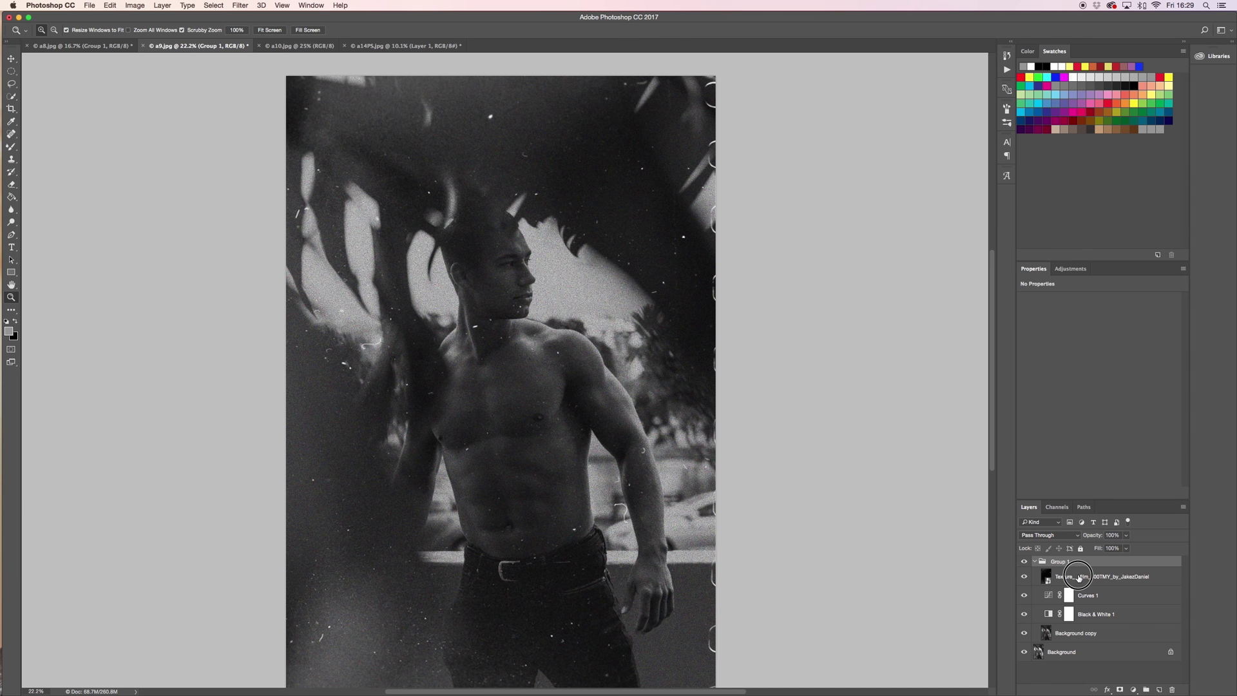
Free-transform the dust texture layer, widening it to 82.333 in across the portrait.
click(1079, 577)
key(super+t)
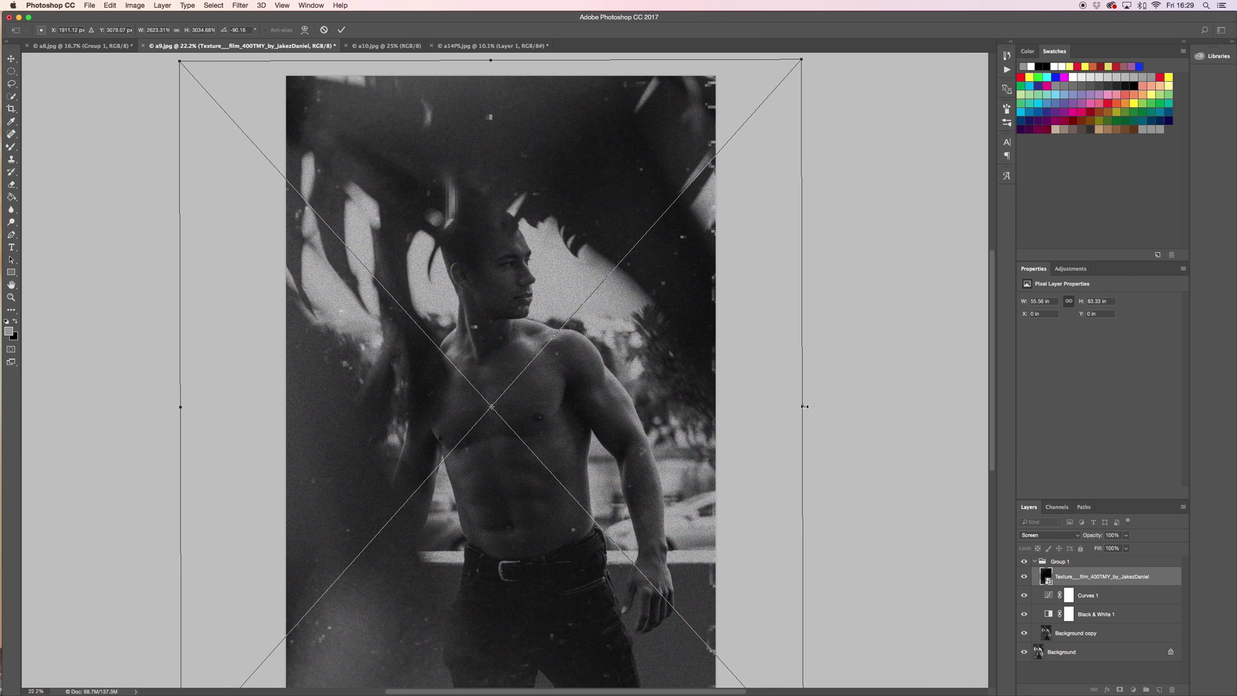
drag(805, 407, 815, 406)
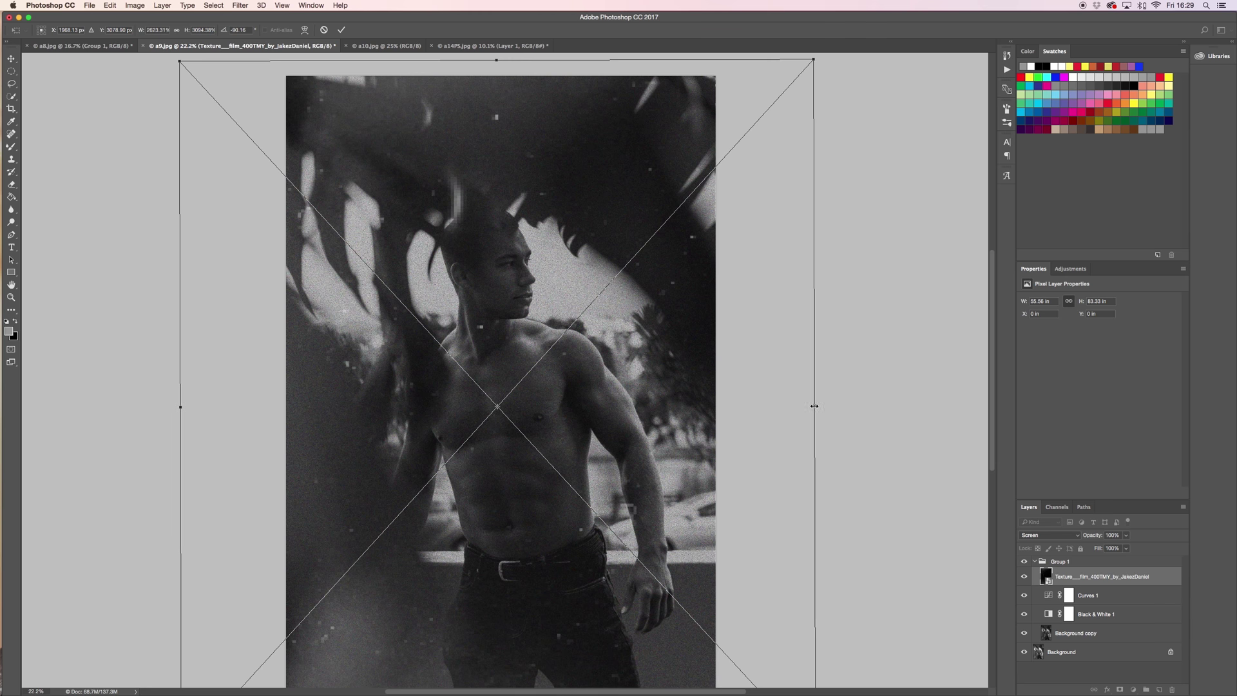
key(z)
key(Return)
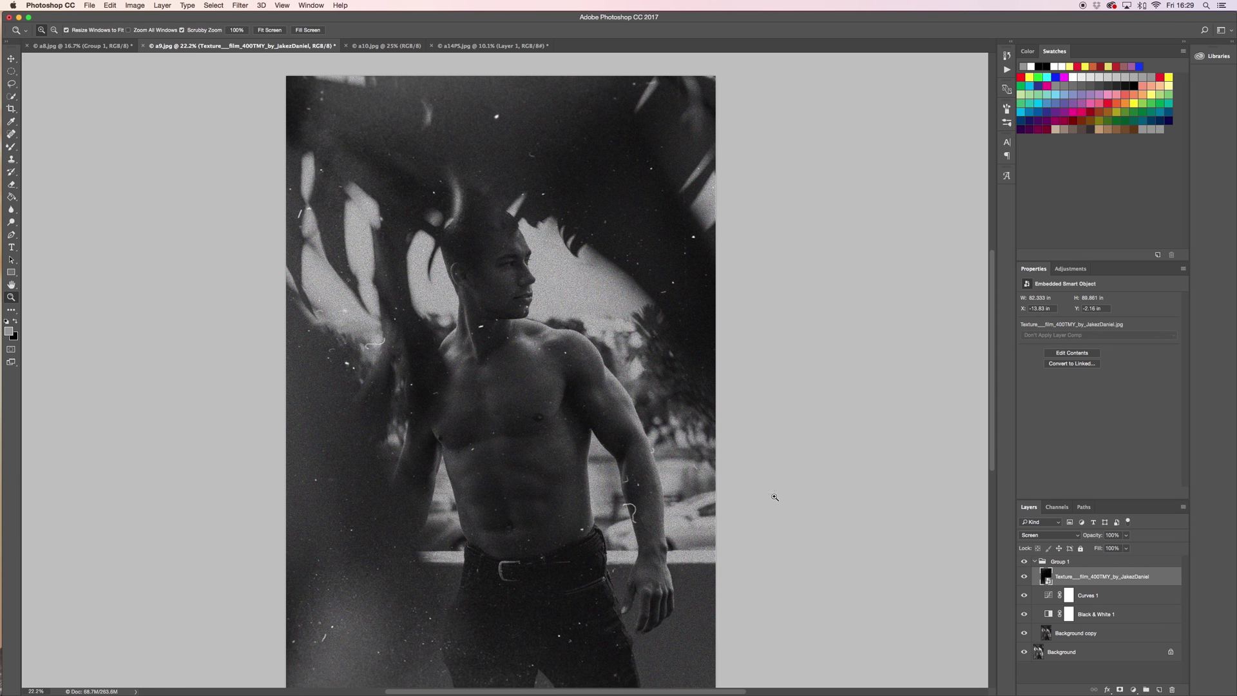
scroll(810, 426, down, 2)
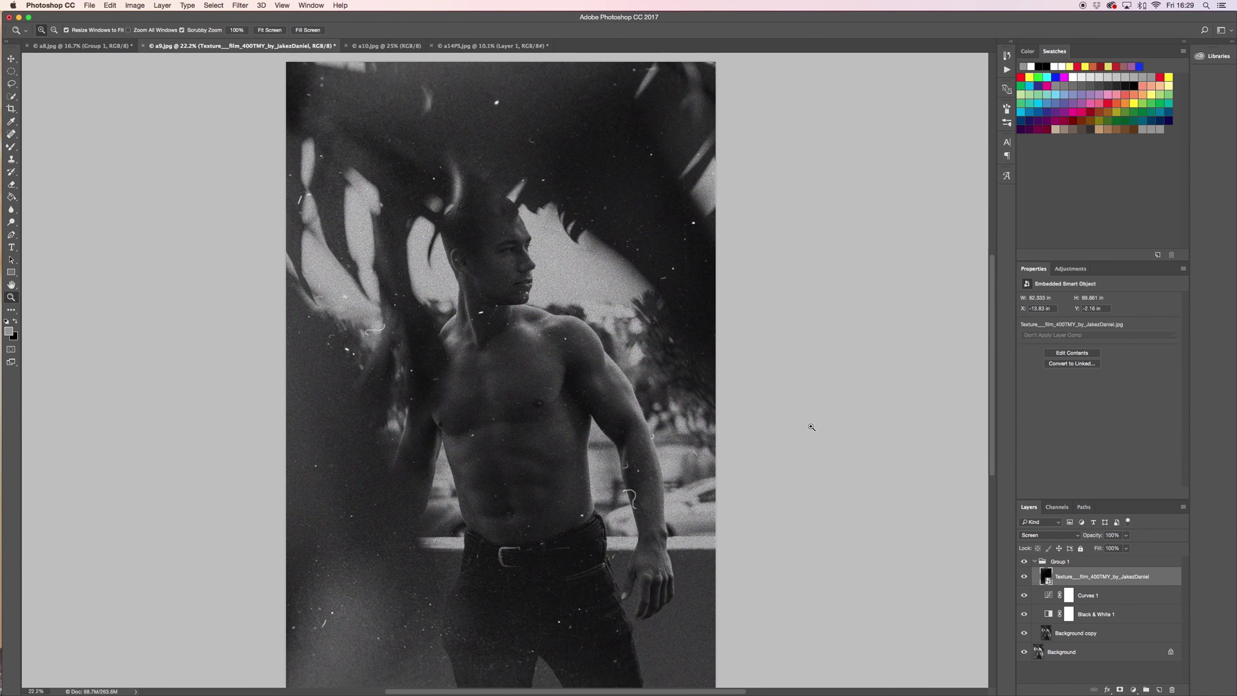